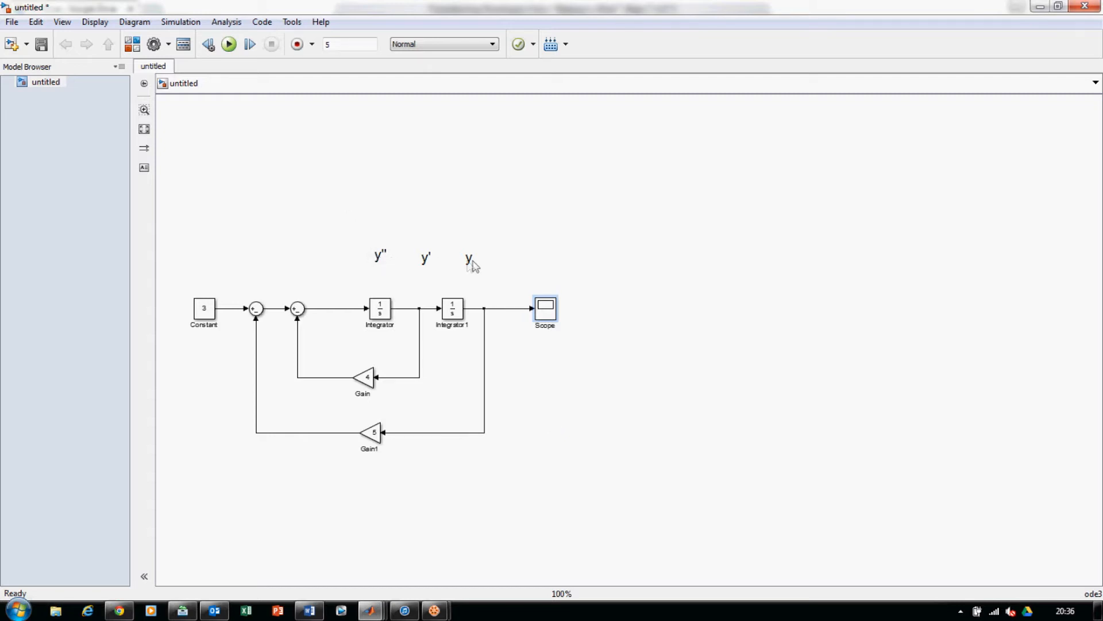
{"action": "key", "text": "ctrl+s"}
{"action": "left_click", "coordinate": [388, 300]}
{"action": "left_click", "coordinate": [520, 400]}
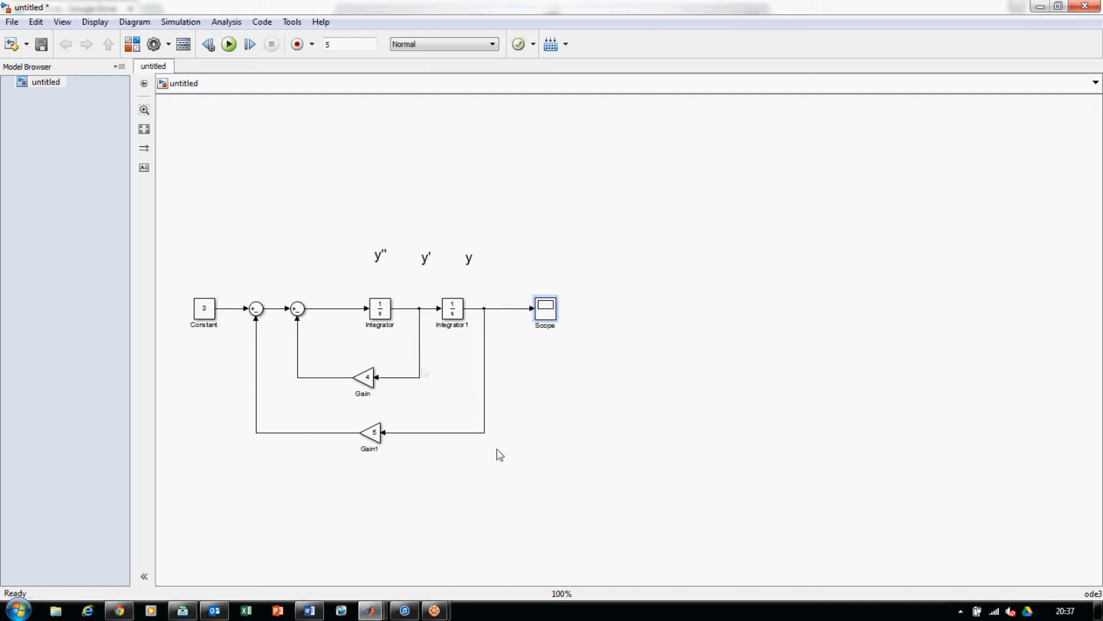
{"action": "double_click", "coordinate": [452, 310]}
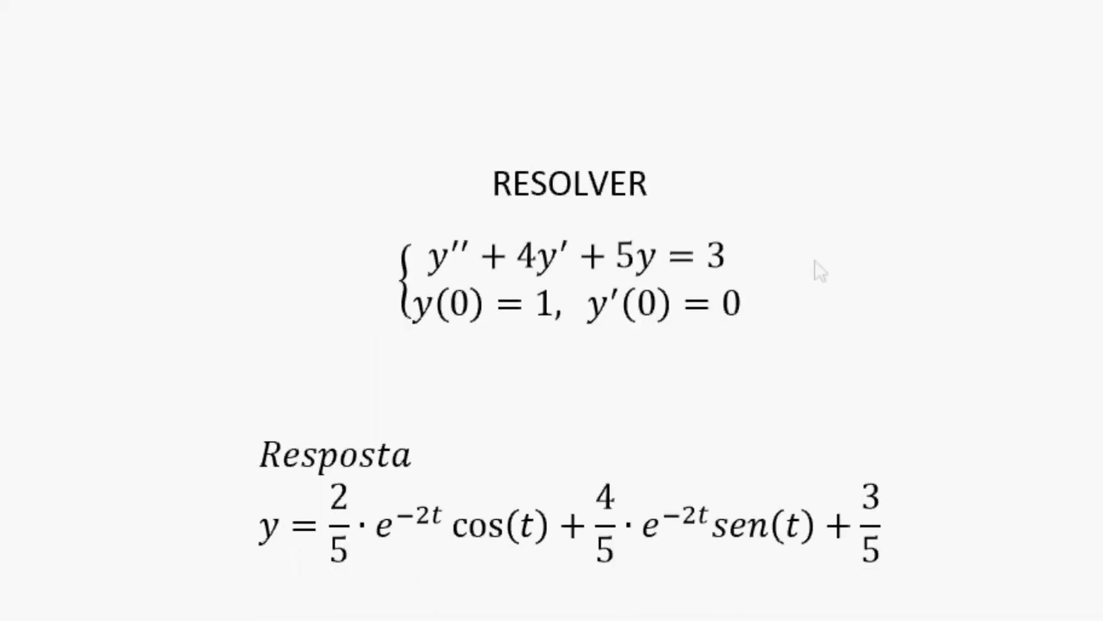
{"action": "left_click", "coordinate": [484, 316]}
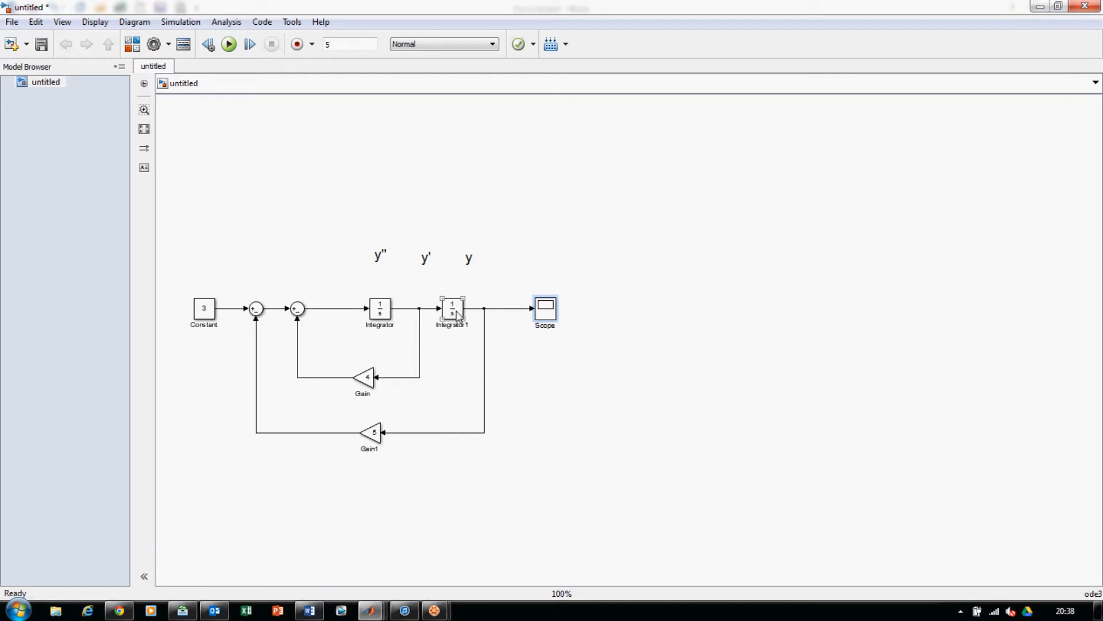
Set the initial condition of the second integrator, which outputs y, to 1.
{"action": "double_click", "coordinate": [458, 315]}
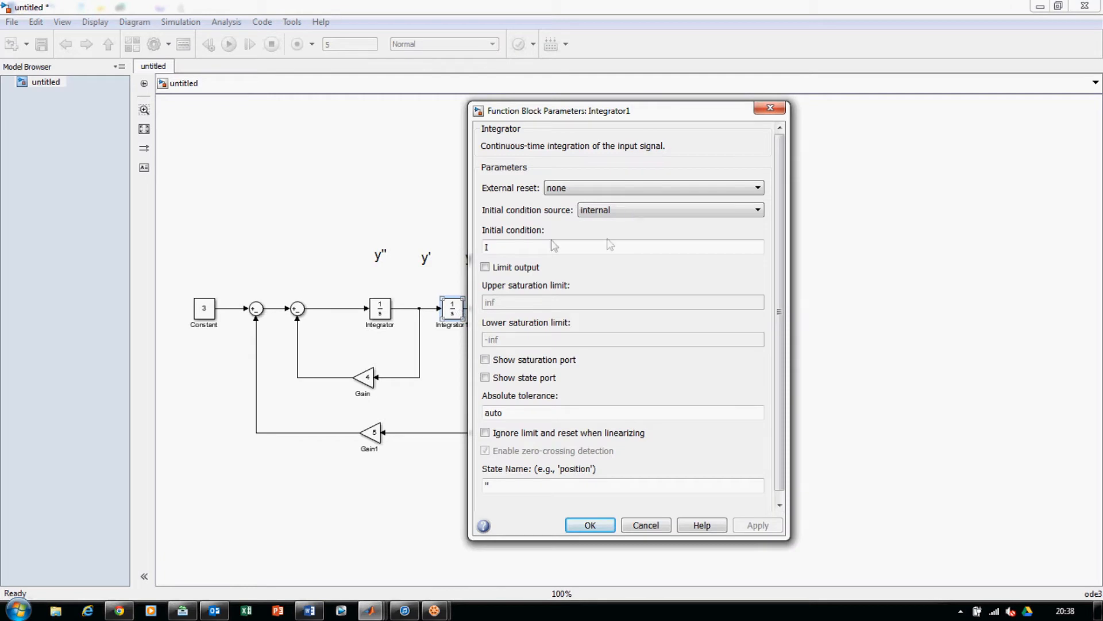
{"action": "left_click", "coordinate": [512, 247]}
{"action": "type", "text": "1"}
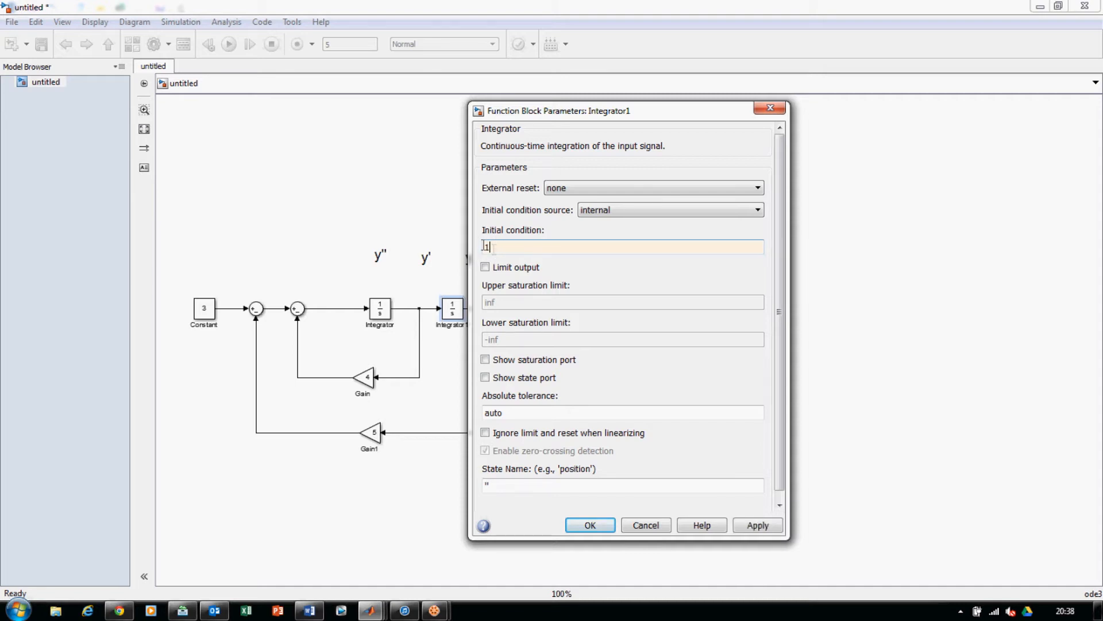
{"action": "left_click", "coordinate": [589, 525]}
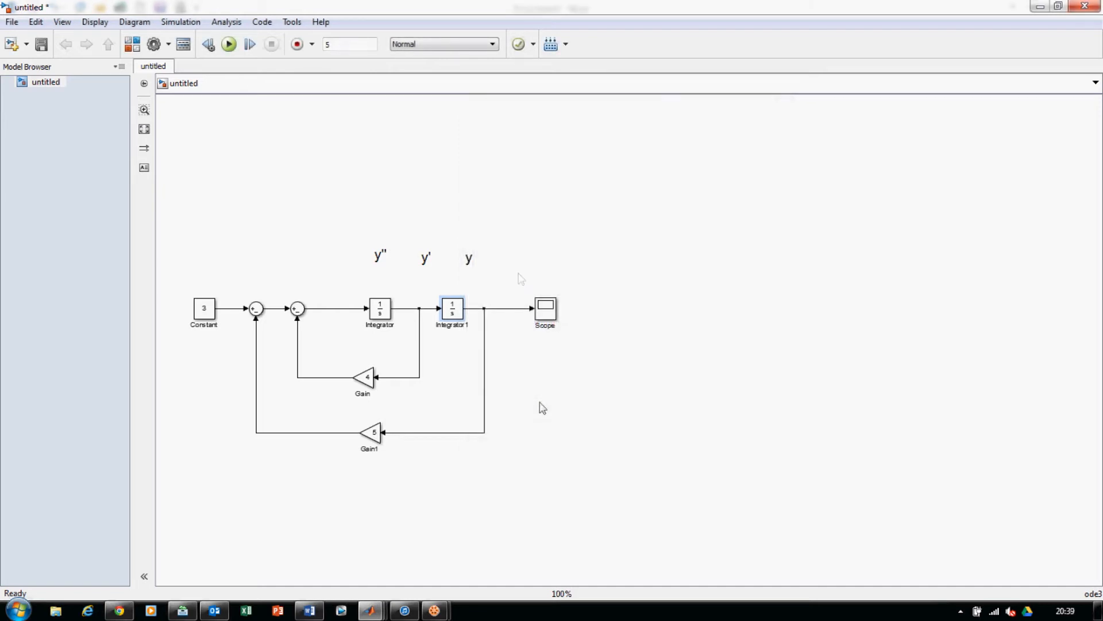
Run the simulation, view the plotted response on the Scope, and close its window.
{"action": "left_click", "coordinate": [229, 44]}
{"action": "left_click", "coordinate": [545, 311]}
{"action": "double_click", "coordinate": [544, 313]}
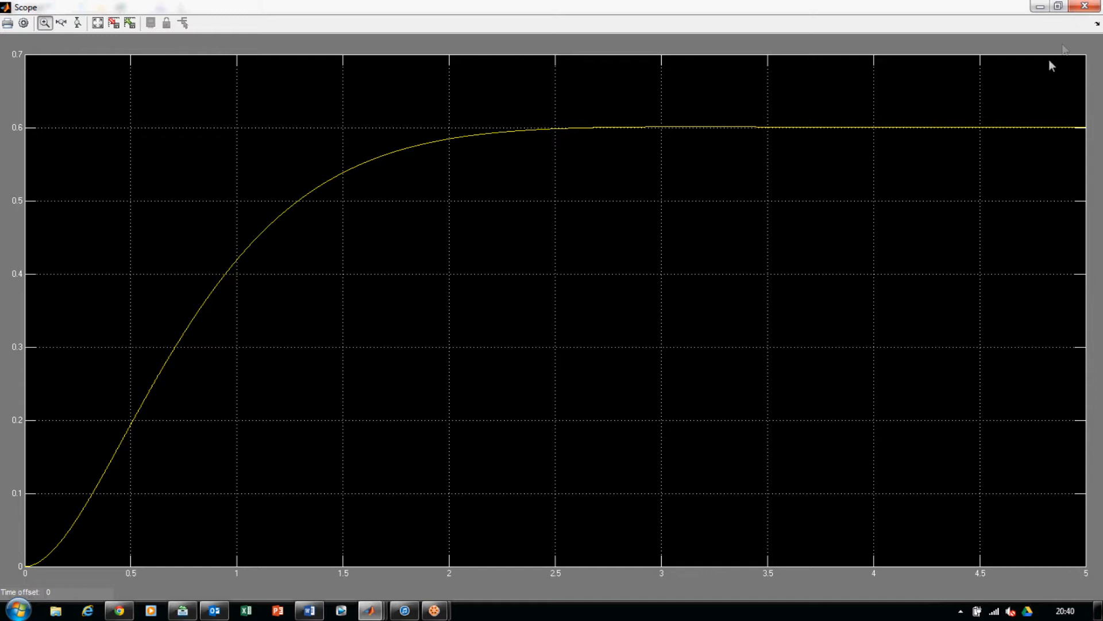
{"action": "left_click", "coordinate": [1082, 8]}
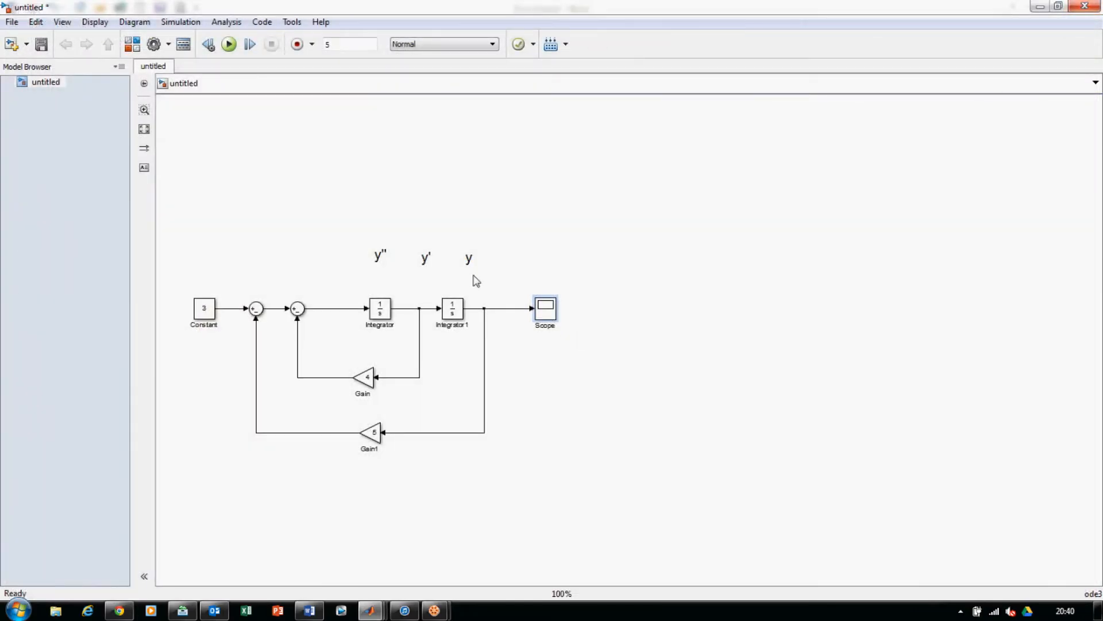
Rerun the simulation with the second integrator's new initial condition, examine the updated Scope curve, and close the plot.
{"action": "left_click", "coordinate": [453, 313]}
{"action": "left_click", "coordinate": [229, 45]}
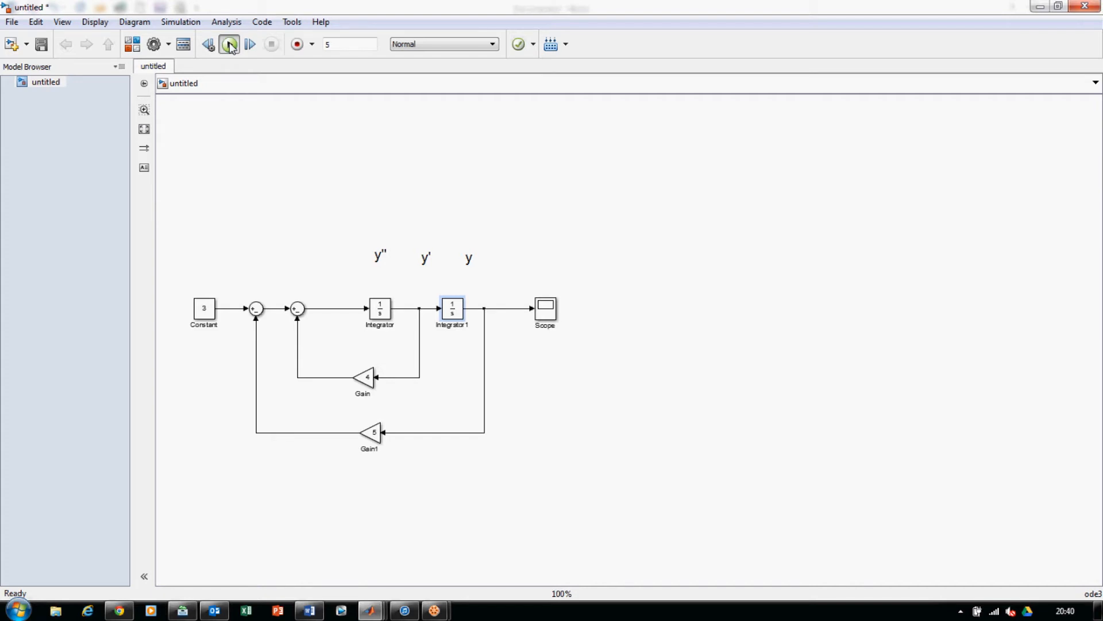
{"action": "left_click", "coordinate": [547, 312]}
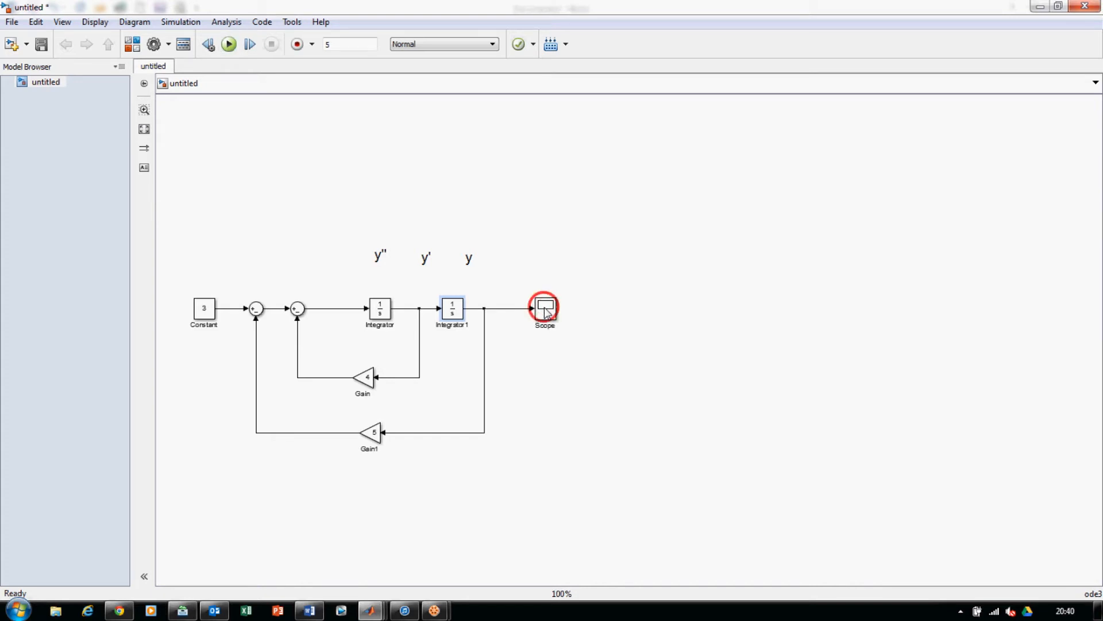
{"action": "double_click", "coordinate": [547, 312]}
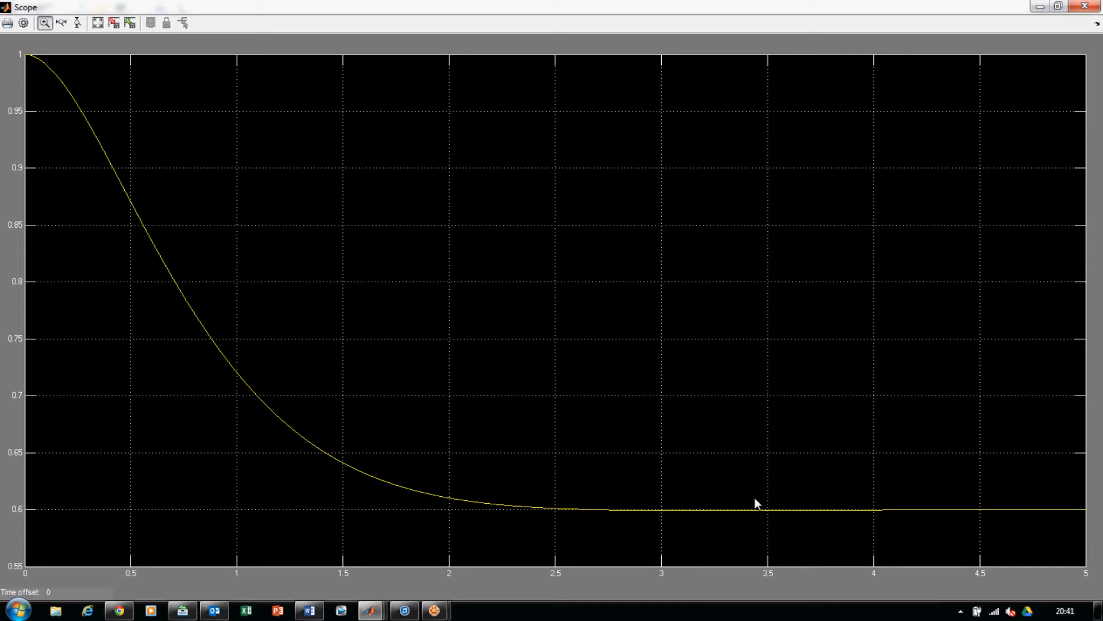
{"action": "left_click", "coordinate": [1089, 11]}
{"action": "left_click", "coordinate": [1089, 11]}
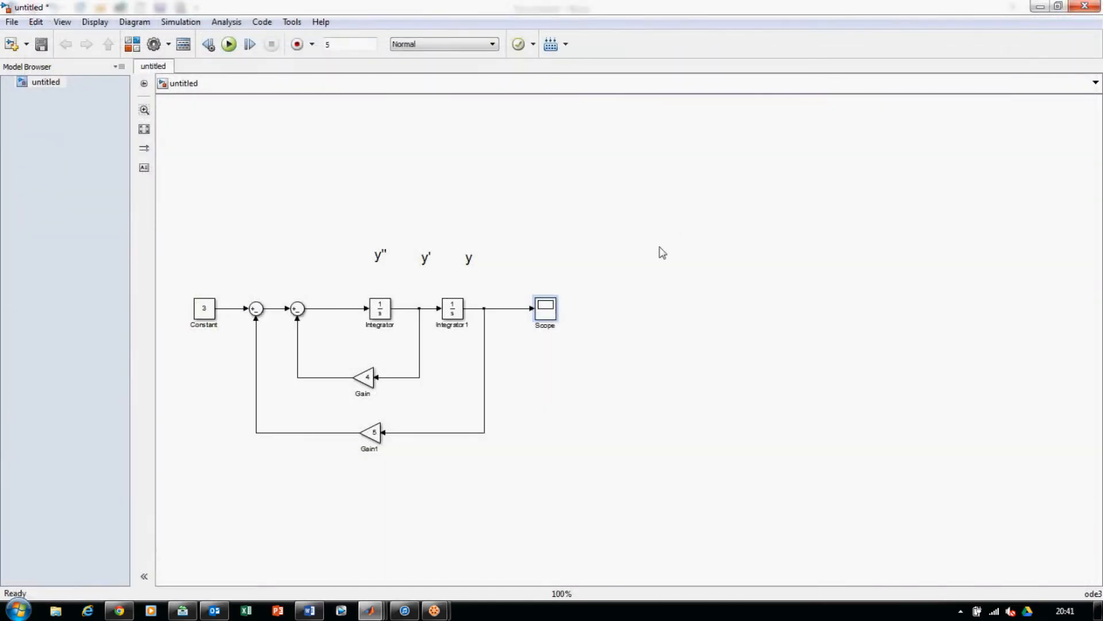
Set the initial condition of the first integrator, which outputs y', to 1.
{"action": "double_click", "coordinate": [377, 312]}
{"action": "double_click", "coordinate": [436, 247]}
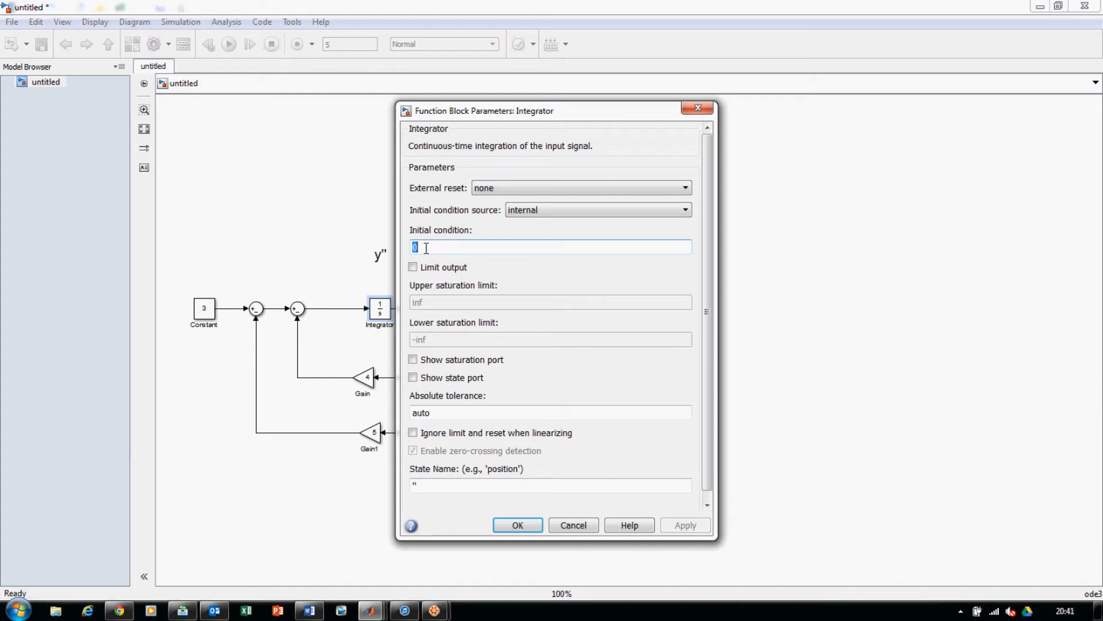
{"action": "type", "text": "1"}
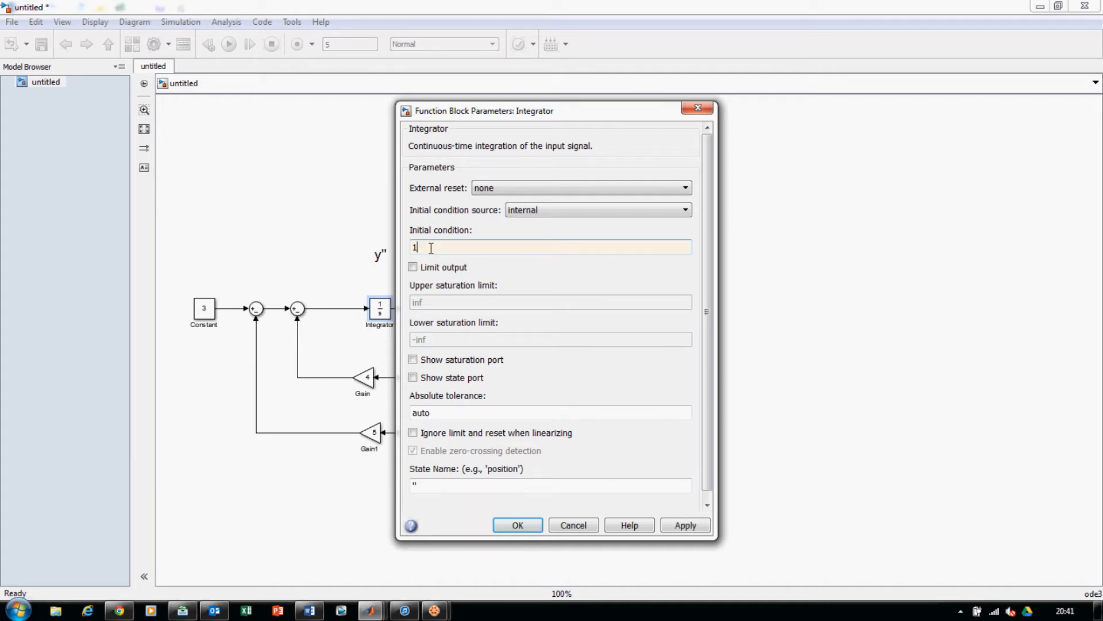
{"action": "left_click", "coordinate": [517, 525]}
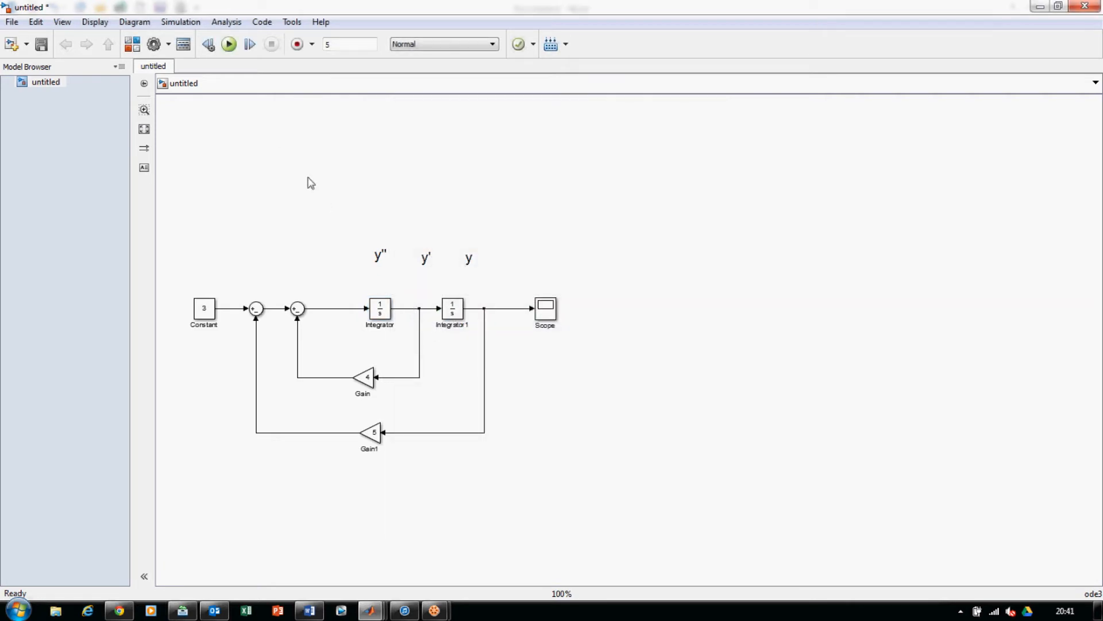
Simulate the model with both integrators' initial conditions applied and view the response on the Scope.
{"action": "left_click", "coordinate": [230, 46]}
{"action": "double_click", "coordinate": [544, 313]}
{"action": "left_click", "coordinate": [411, 288]}
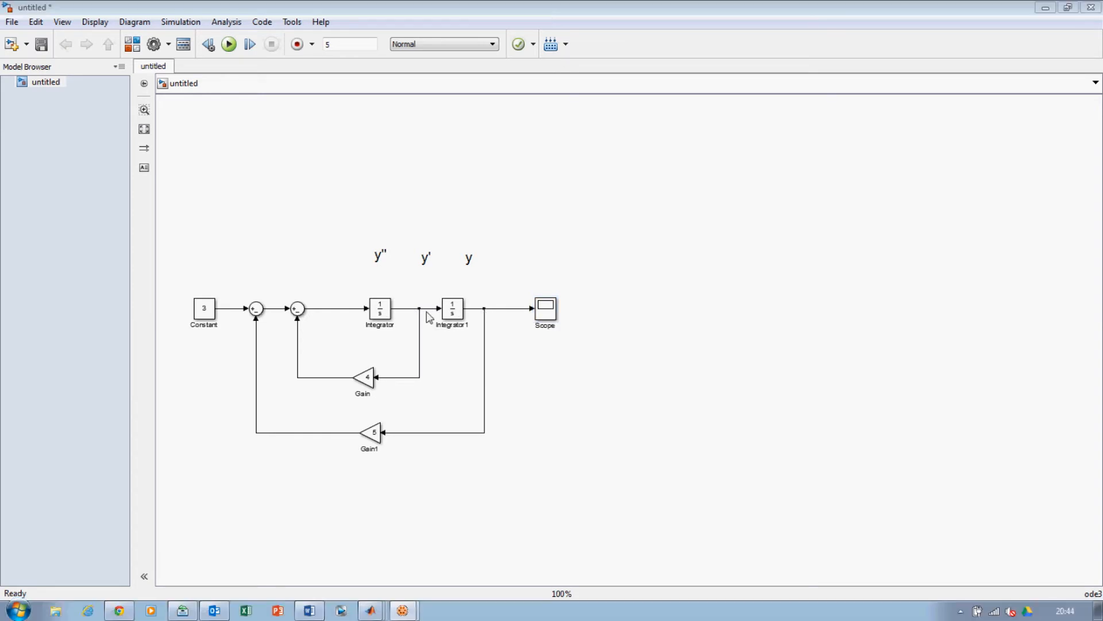
{"action": "left_click", "coordinate": [393, 315]}
{"action": "left_click", "coordinate": [453, 312]}
Switch to the MATLAB main window and clear the Command Window with clc.
{"action": "left_click", "coordinate": [373, 610]}
{"action": "left_click", "coordinate": [371, 535]}
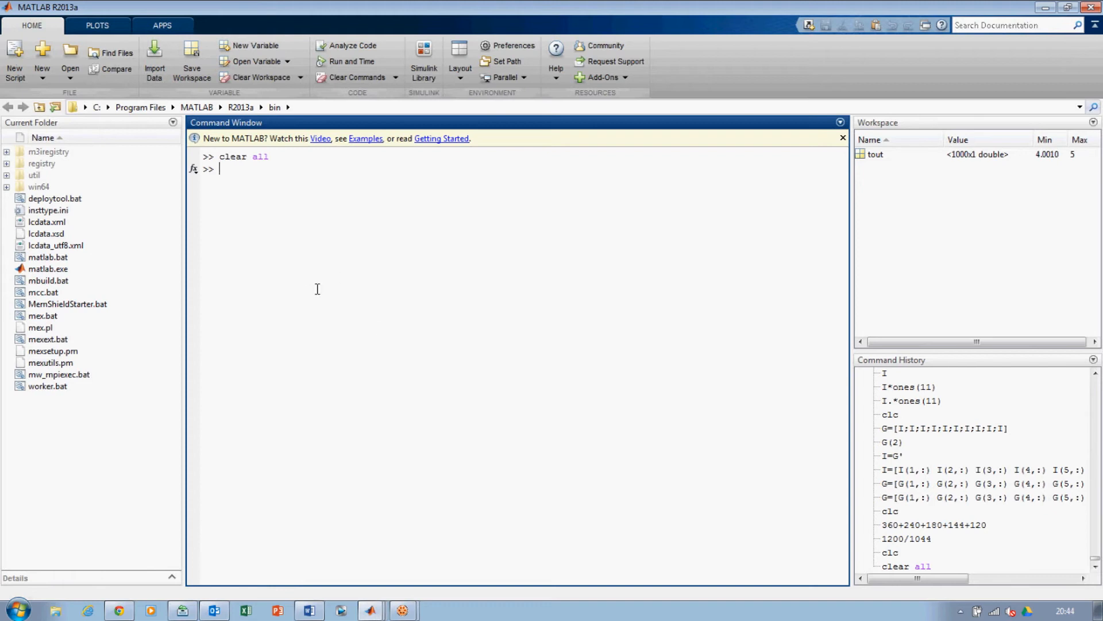
{"action": "type", "text": "clc"}
{"action": "key", "text": "Return"}
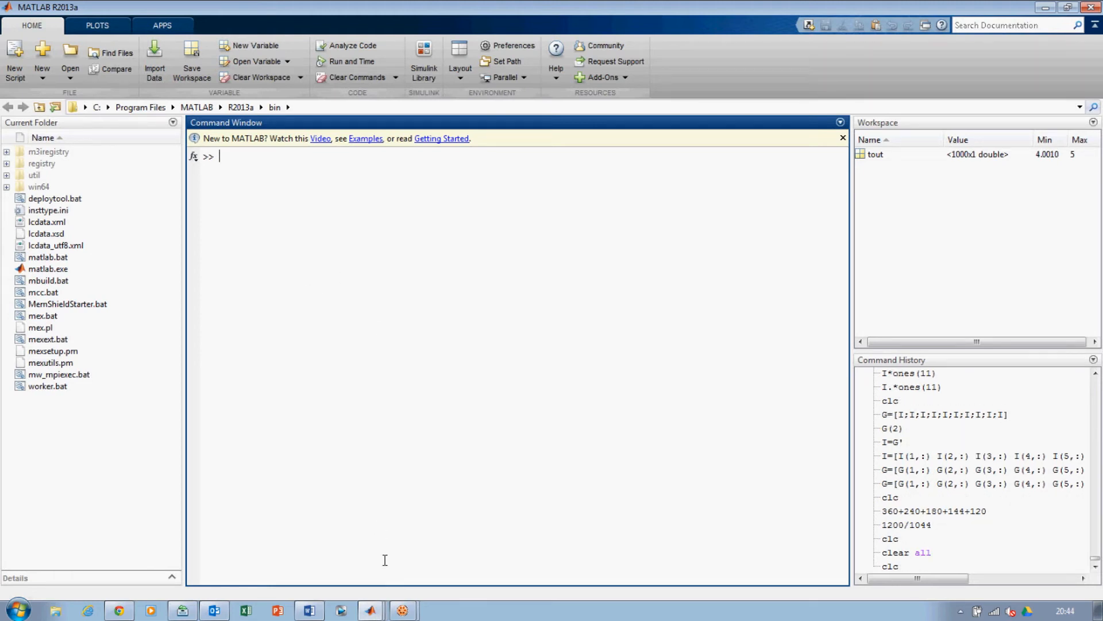
Bring up the Simulink Library Browser, and return to the untitled model.
{"action": "mouse_move", "coordinate": [384, 608]}
{"action": "left_click", "coordinate": [374, 610]}
{"action": "left_click", "coordinate": [371, 560]}
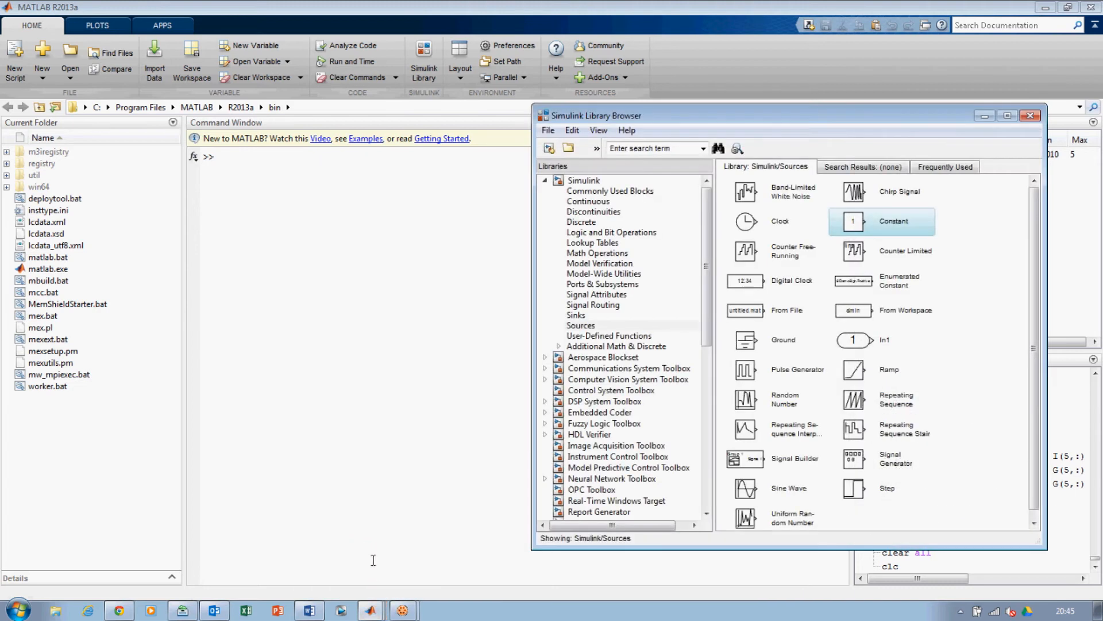
{"action": "left_click", "coordinate": [366, 614]}
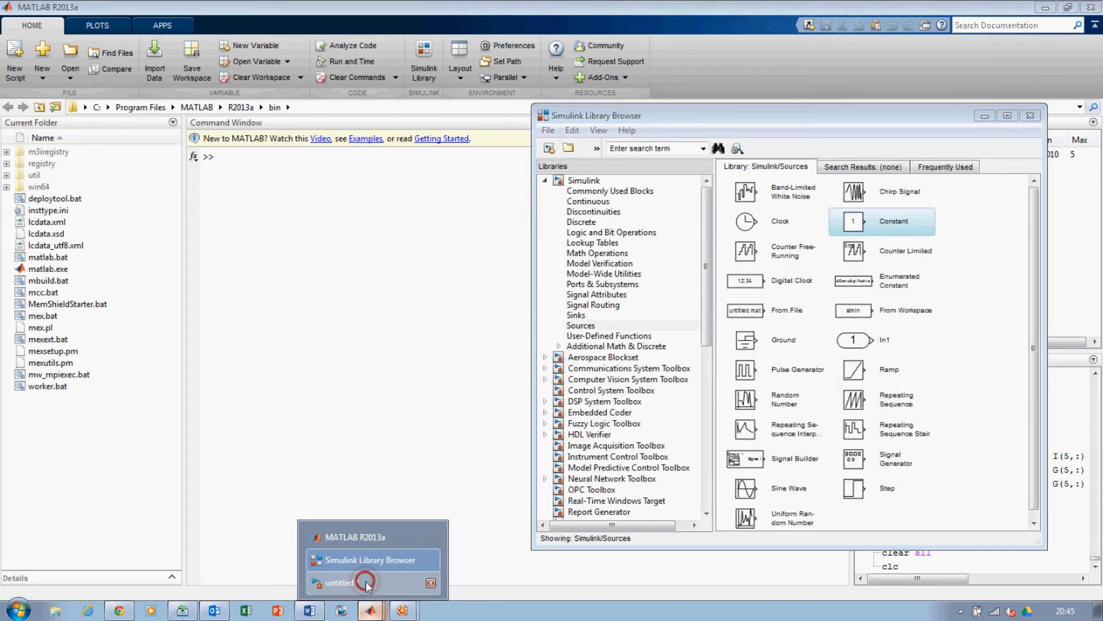
{"action": "left_click", "coordinate": [370, 581]}
{"action": "left_click", "coordinate": [368, 382]}
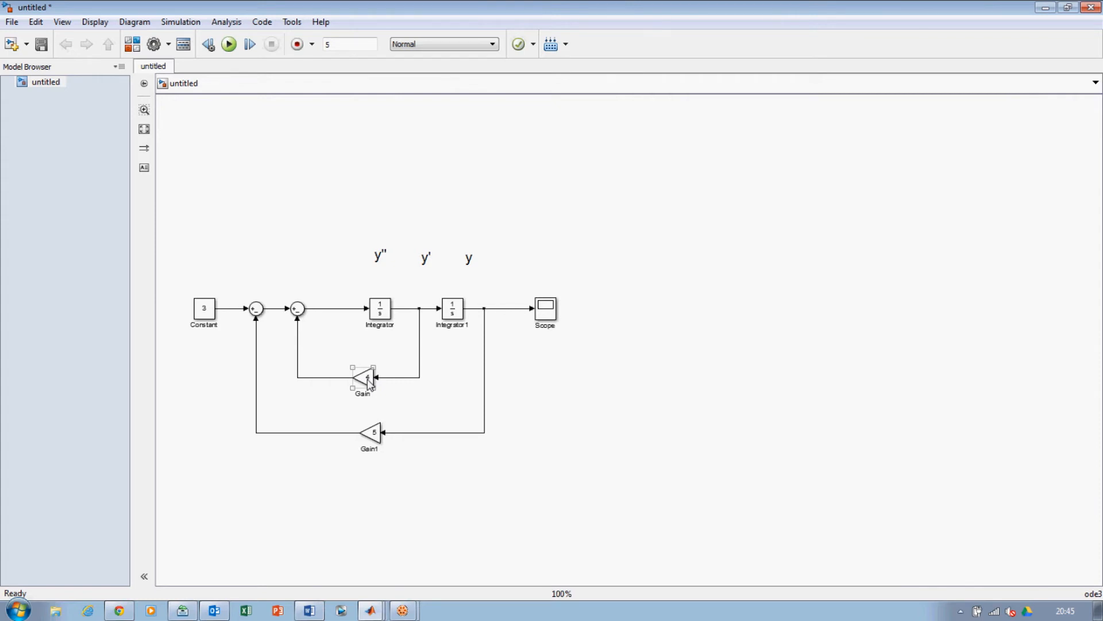
{"action": "left_click", "coordinate": [374, 435]}
{"action": "left_click", "coordinate": [373, 495]}
{"action": "mouse_move", "coordinate": [370, 610]}
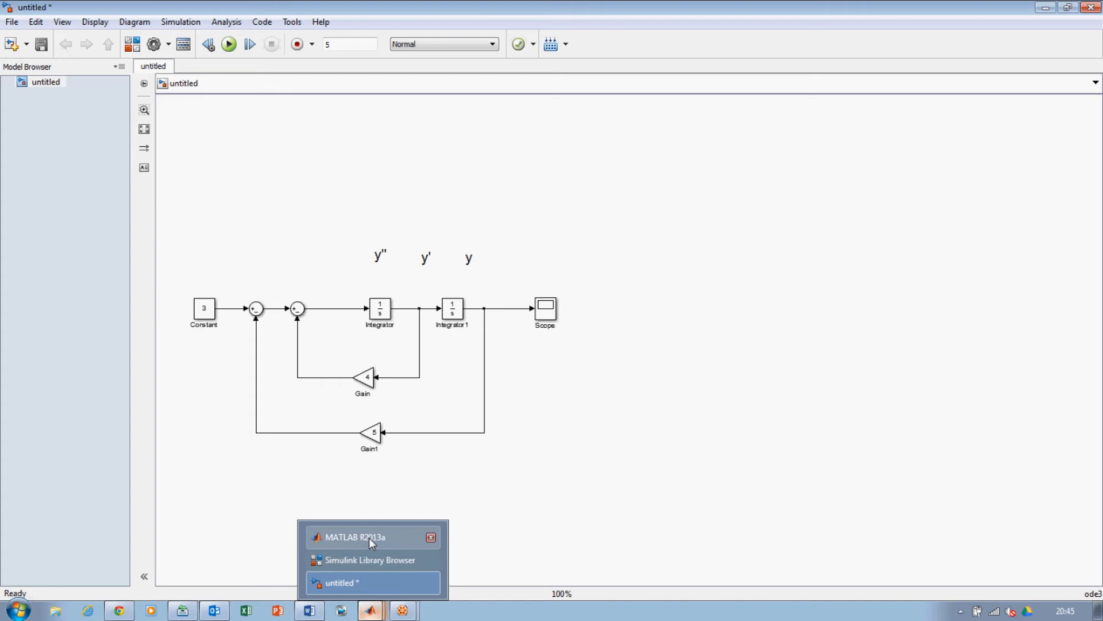
Set the gain of the inner feedback Gain block to the variable G.
{"action": "left_click", "coordinate": [364, 375]}
{"action": "left_click", "coordinate": [363, 378]}
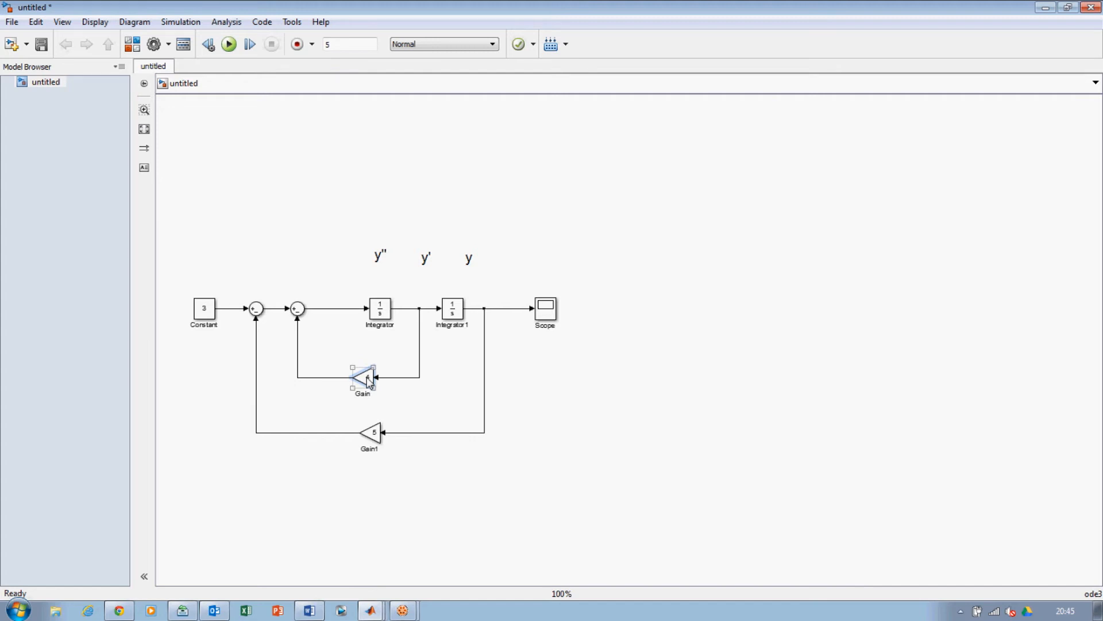
{"action": "left_click", "coordinate": [369, 380]}
{"action": "left_click", "coordinate": [367, 377]}
{"action": "left_click", "coordinate": [367, 378]}
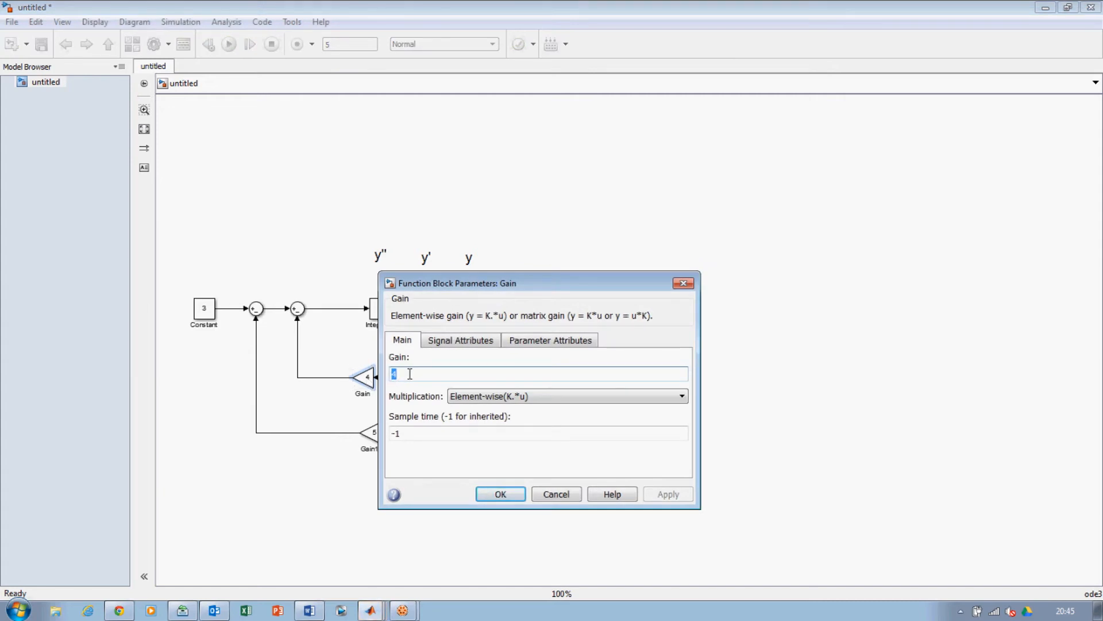
{"action": "type", "text": "G"}
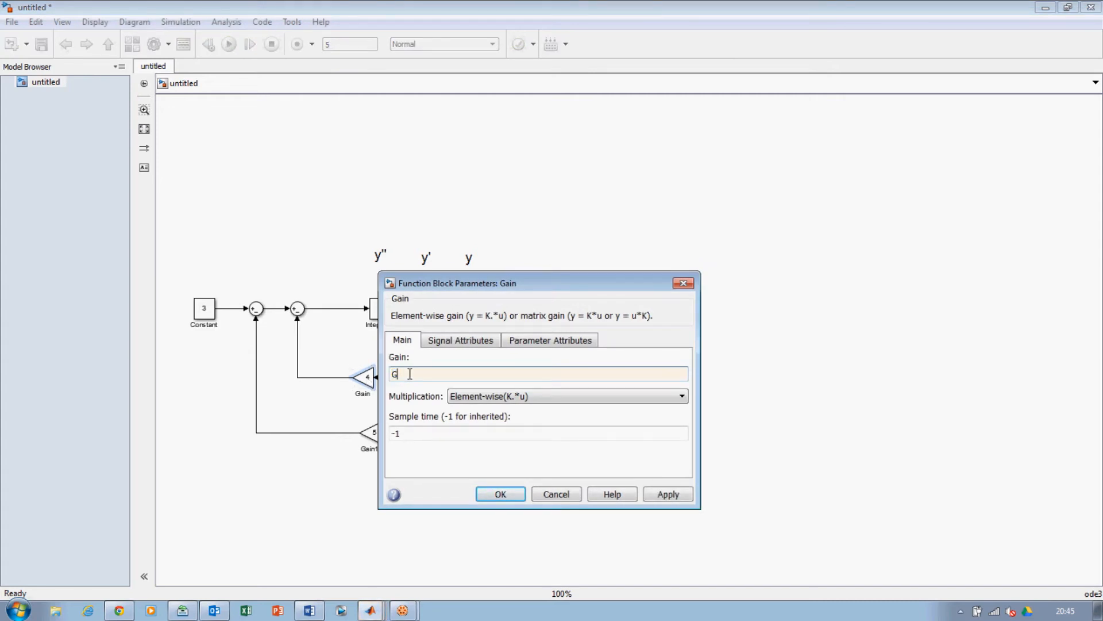
{"action": "left_click", "coordinate": [499, 495]}
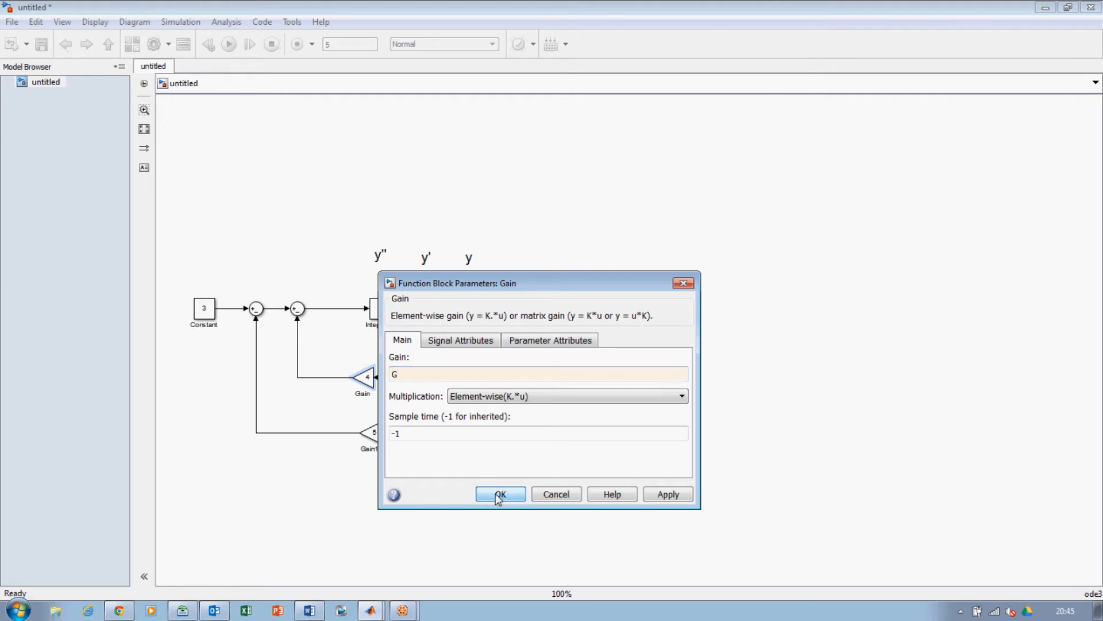
Switch to the MATLAB main window and define the workspace variable G with the command G=4;.
{"action": "left_click", "coordinate": [380, 610]}
{"action": "left_click", "coordinate": [355, 533]}
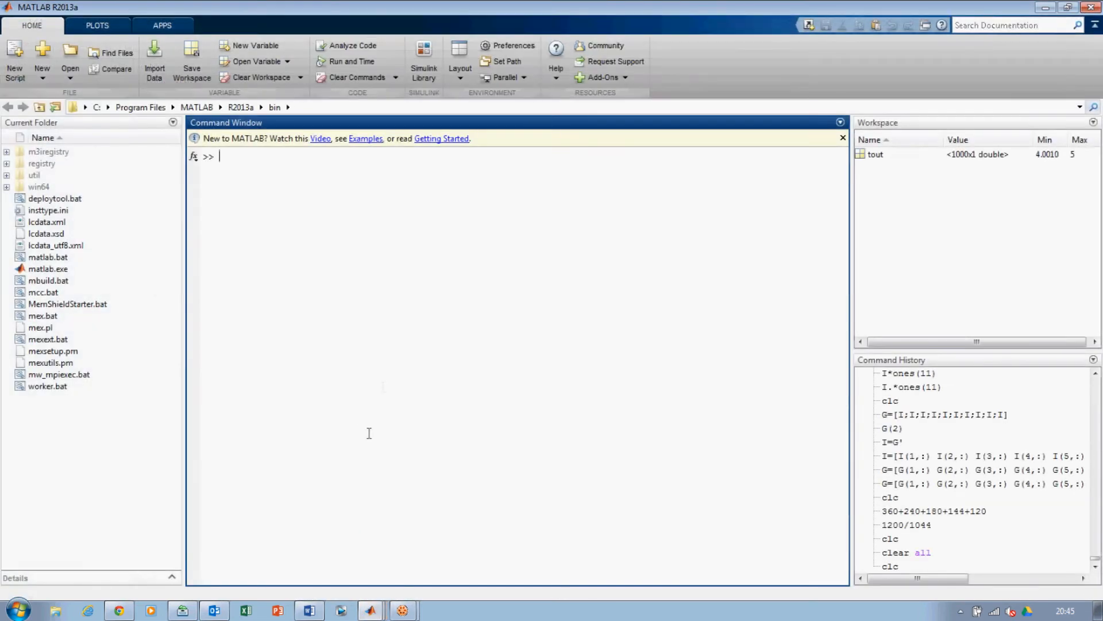
{"action": "type", "text": "G=4;"}
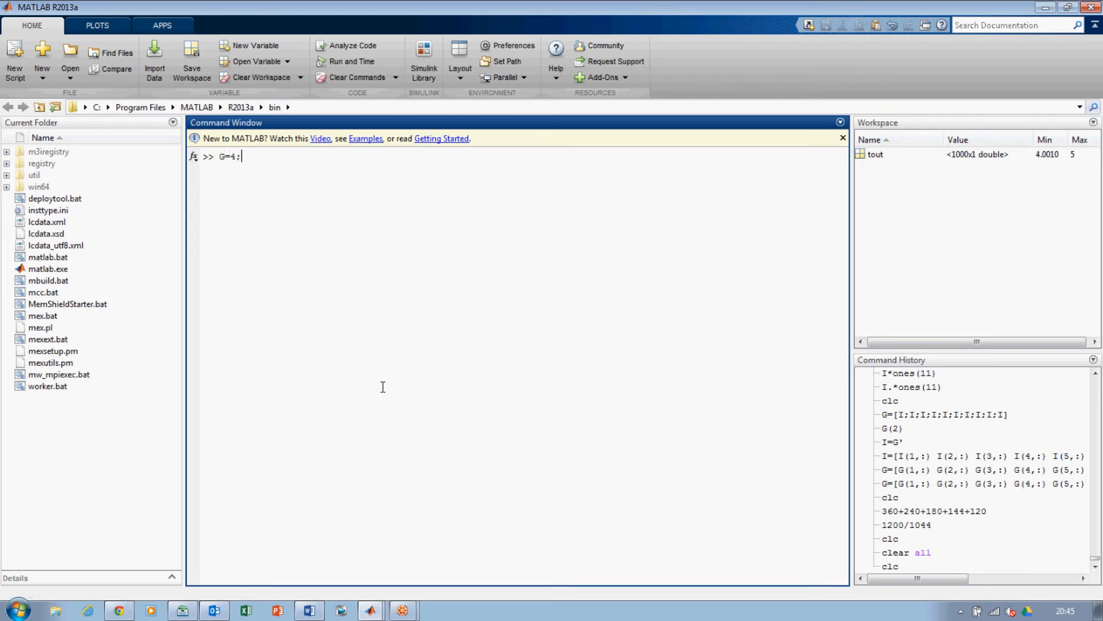
{"action": "key", "text": "Return"}
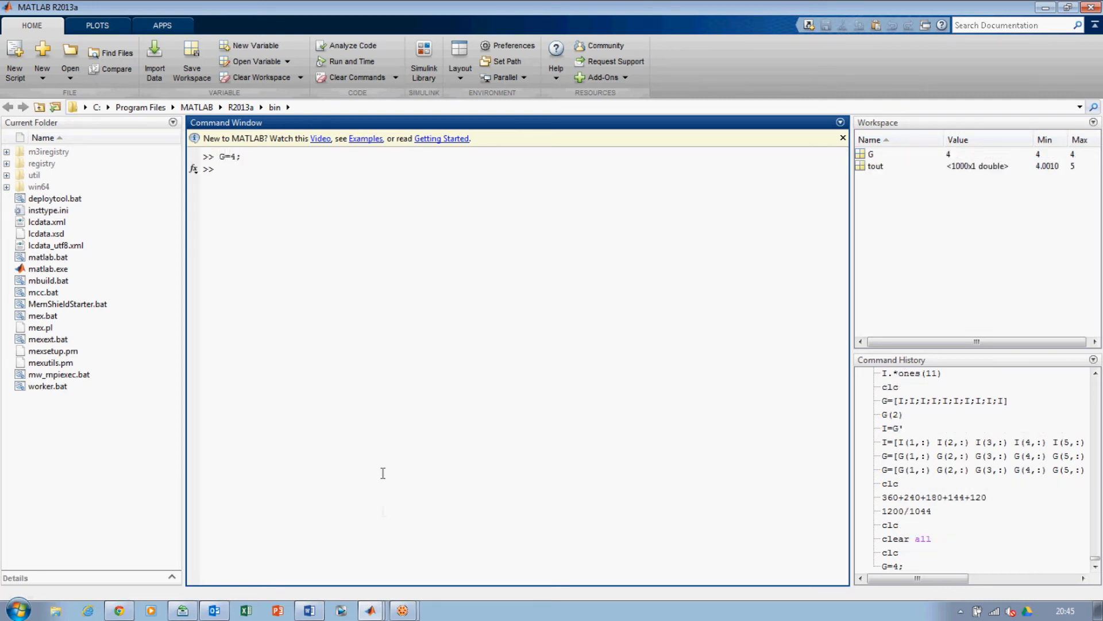
{"action": "left_click", "coordinate": [398, 606]}
{"action": "left_click", "coordinate": [409, 469]}
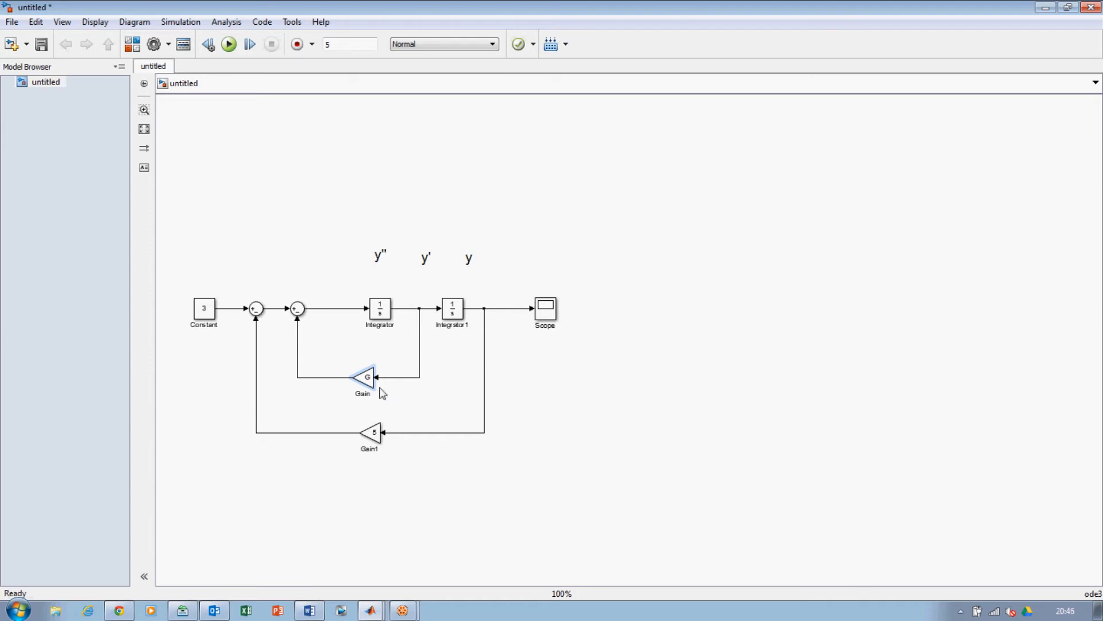
{"action": "left_click", "coordinate": [370, 609]}
{"action": "left_click", "coordinate": [363, 539]}
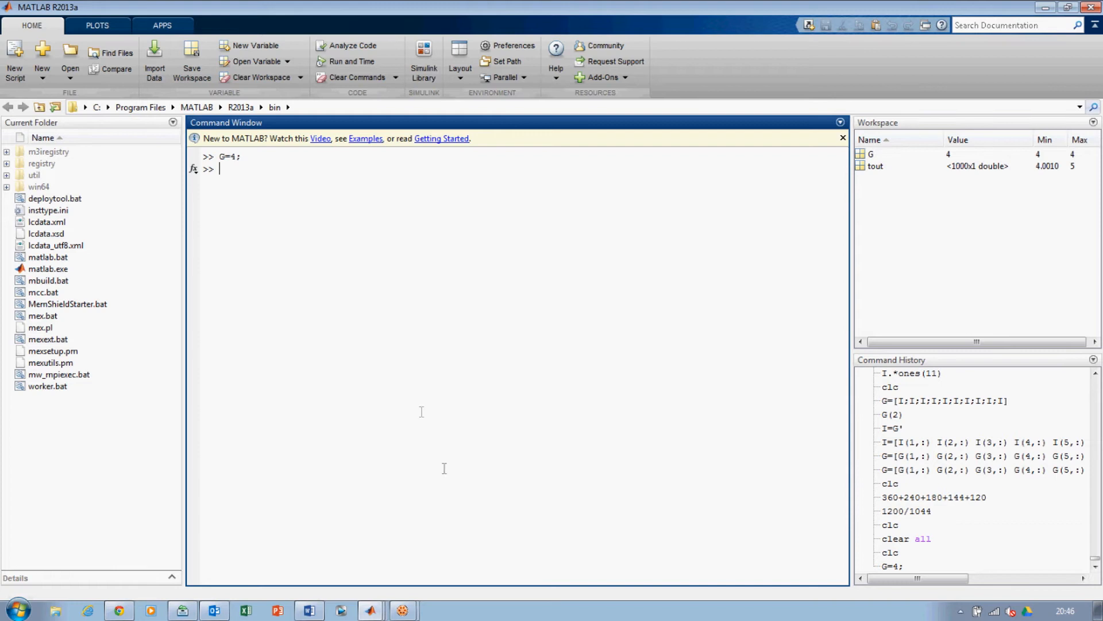
Return to the untitled Simulink model and set the inner feedback Gain block's value to 4.
{"action": "left_click", "coordinate": [370, 610]}
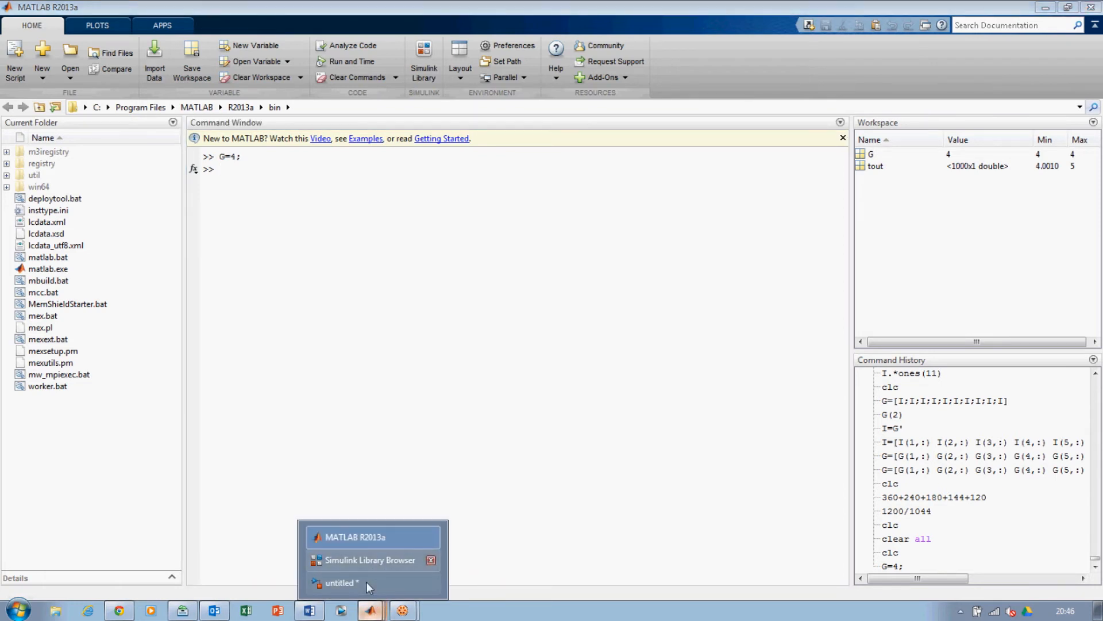
{"action": "left_click", "coordinate": [367, 582]}
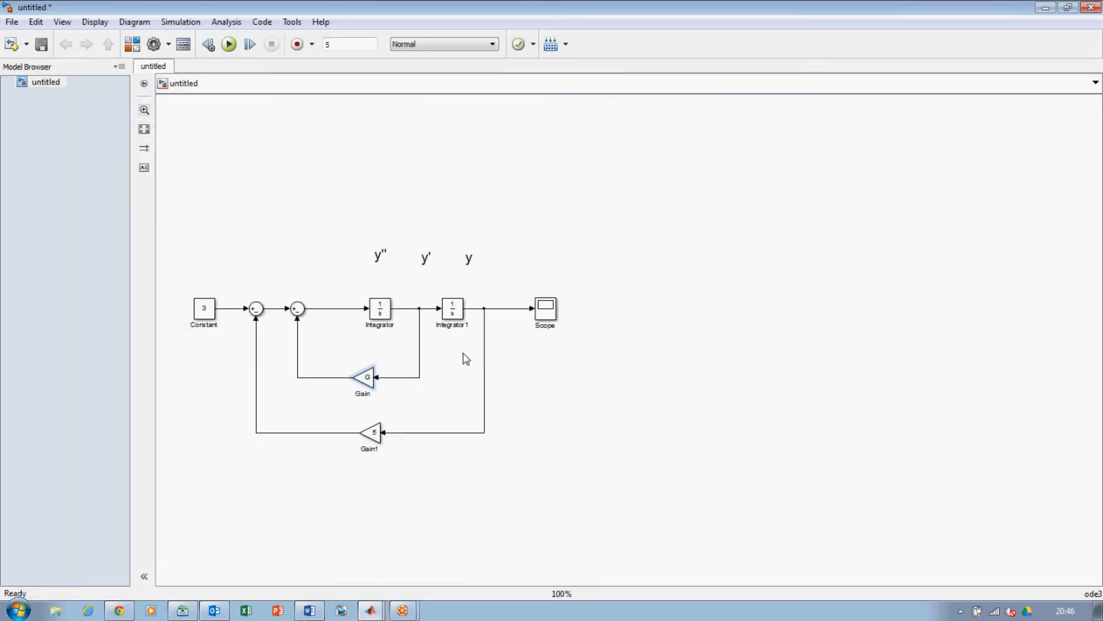
{"action": "left_click", "coordinate": [368, 380]}
{"action": "left_click", "coordinate": [369, 381]}
{"action": "double_click", "coordinate": [367, 377]}
{"action": "type", "text": "4"}
{"action": "key", "text": "Return"}
Set the inner feedback Gain block's gain to A and the outer feedback Gain1 block's gain to B.
{"action": "double_click", "coordinate": [366, 378]}
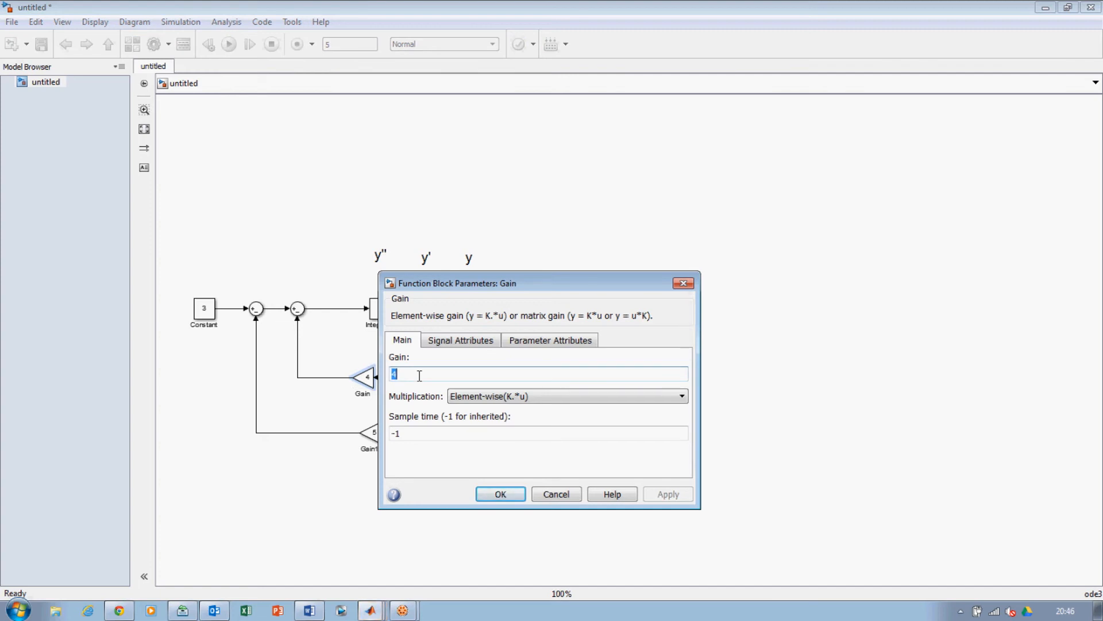
{"action": "type", "text": "A"}
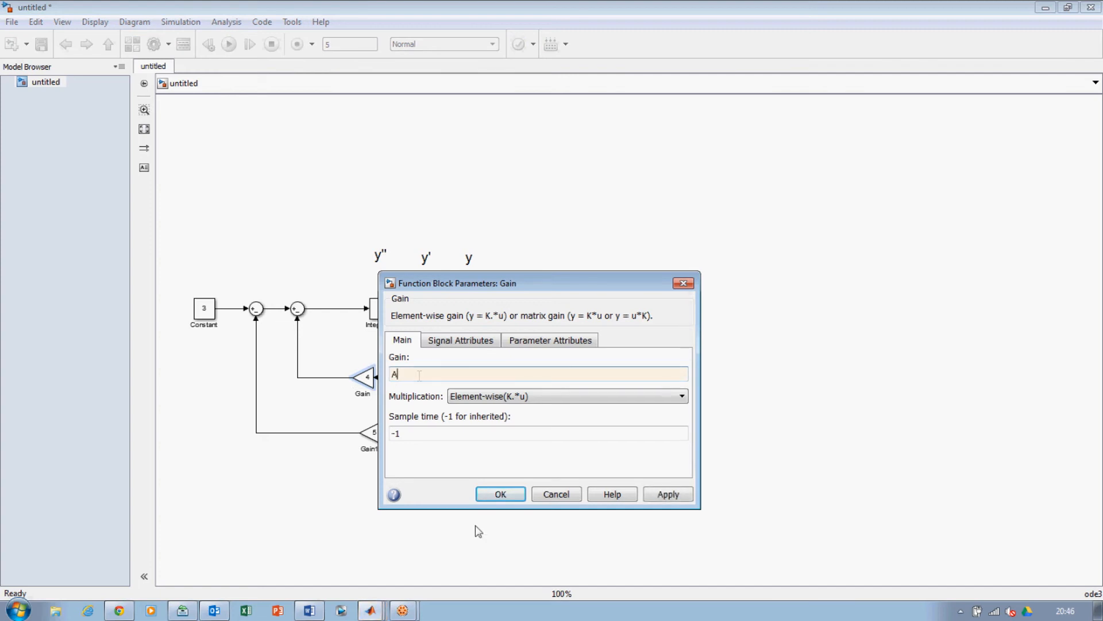
{"action": "left_click", "coordinate": [498, 494]}
{"action": "double_click", "coordinate": [373, 432]}
{"action": "type", "text": "B"}
{"action": "left_click", "coordinate": [493, 552]}
Set the Constant block's value to the variable C.
{"action": "left_click", "coordinate": [205, 313]}
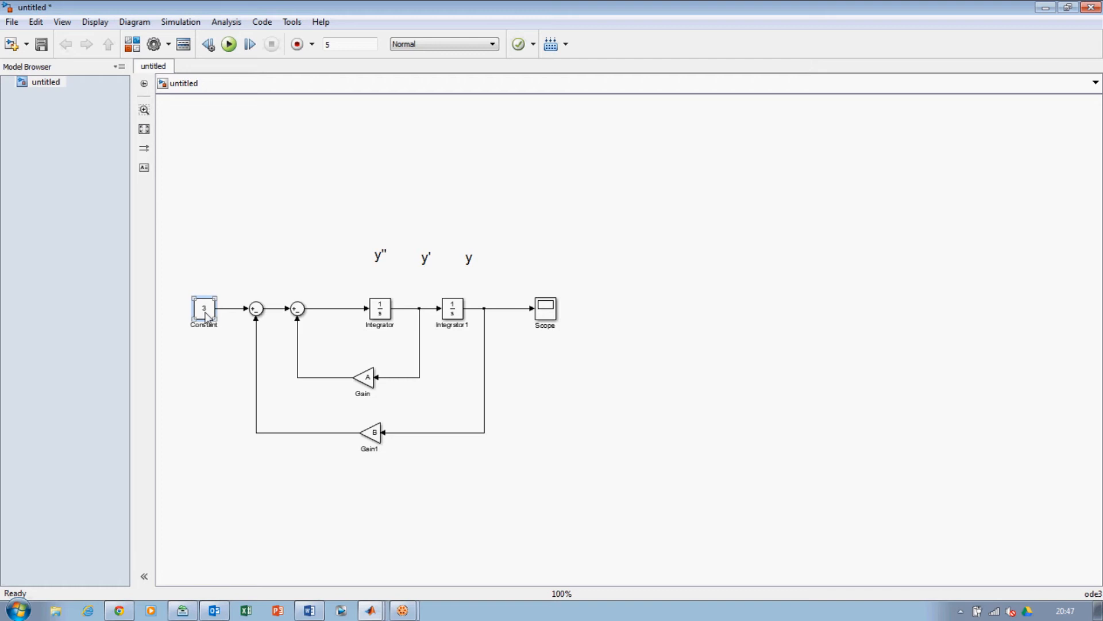
{"action": "double_click", "coordinate": [206, 314]}
{"action": "type", "text": "C"}
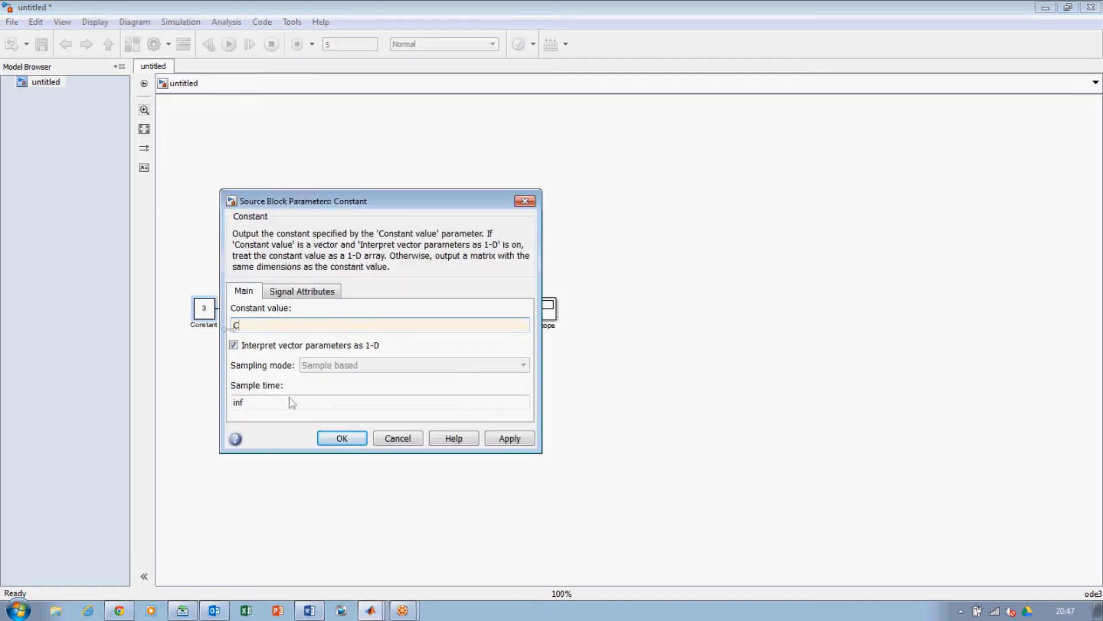
{"action": "left_click", "coordinate": [343, 440]}
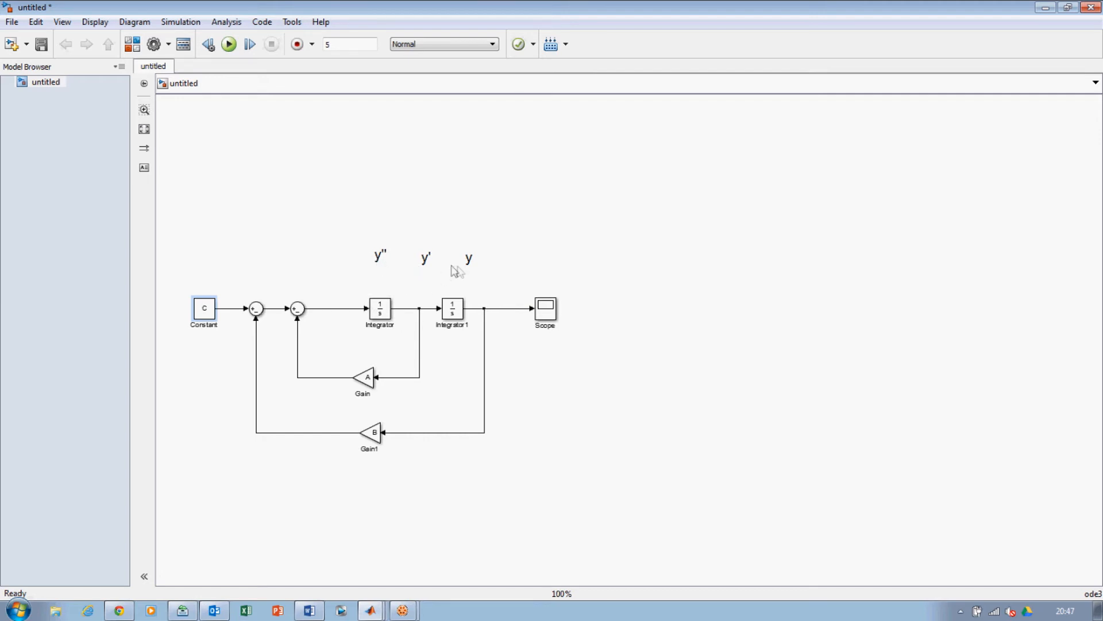
Check the workspace in the MATLAB main window and return to the untitled Simulink model.
{"action": "left_click", "coordinate": [370, 610]}
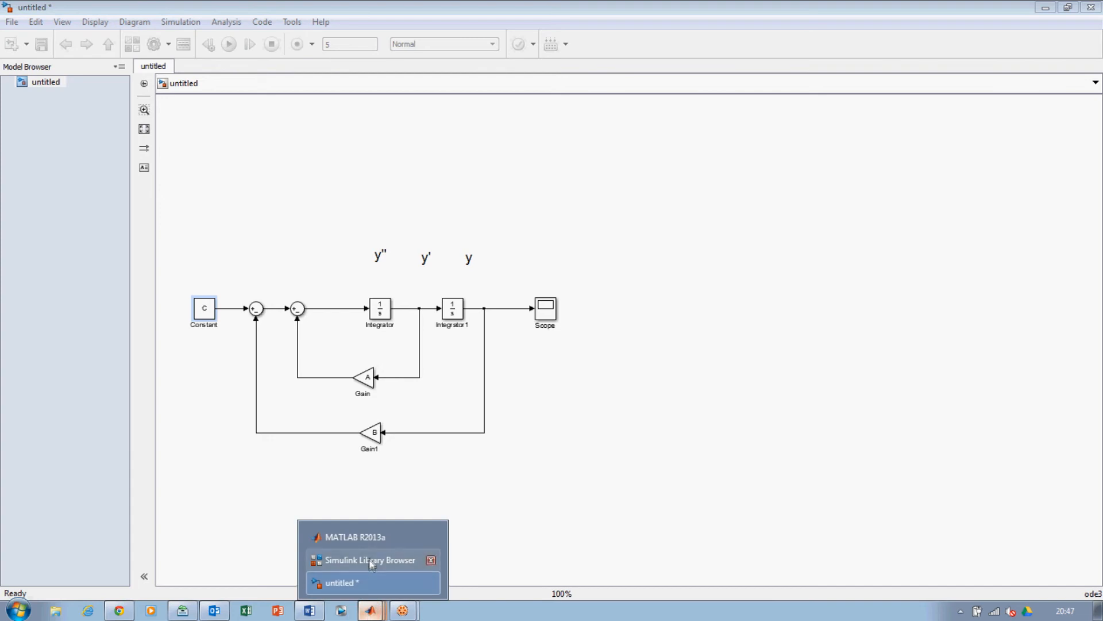
{"action": "left_click", "coordinate": [370, 536]}
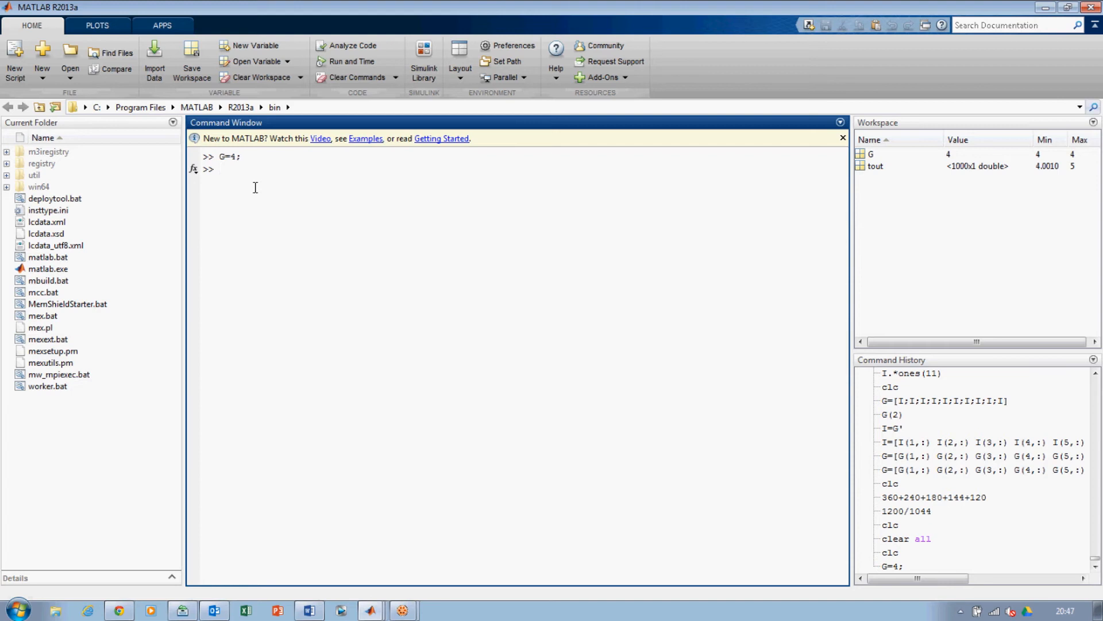
{"action": "type", "text": "4"}
{"action": "key", "text": "BackSpace"}
{"action": "mouse_move", "coordinate": [365, 613]}
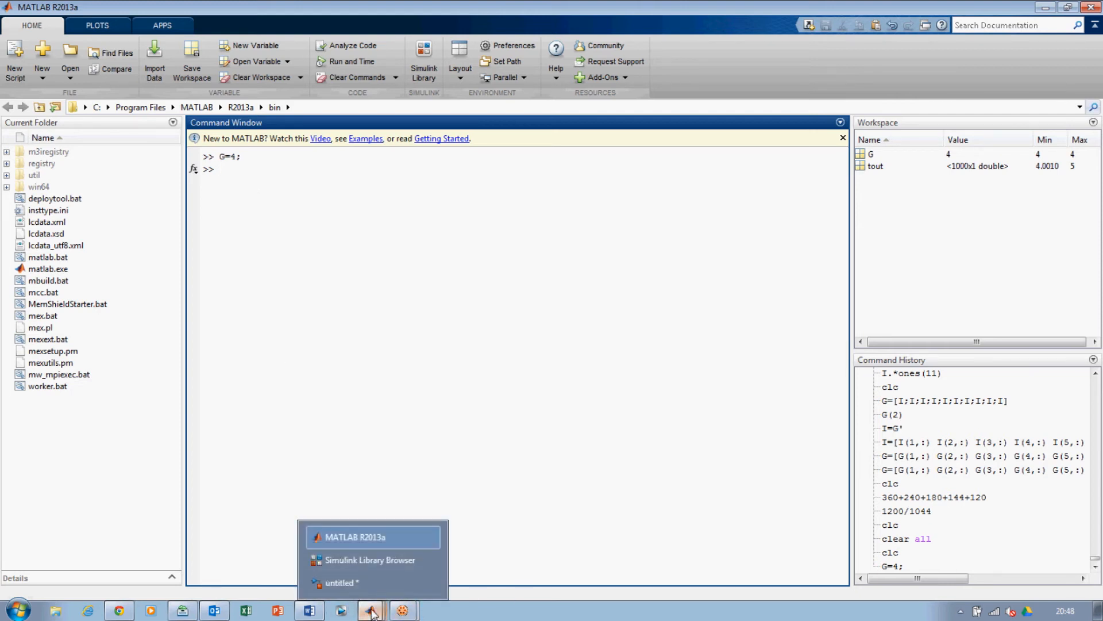
{"action": "left_click", "coordinate": [364, 579]}
{"action": "left_click", "coordinate": [507, 501]}
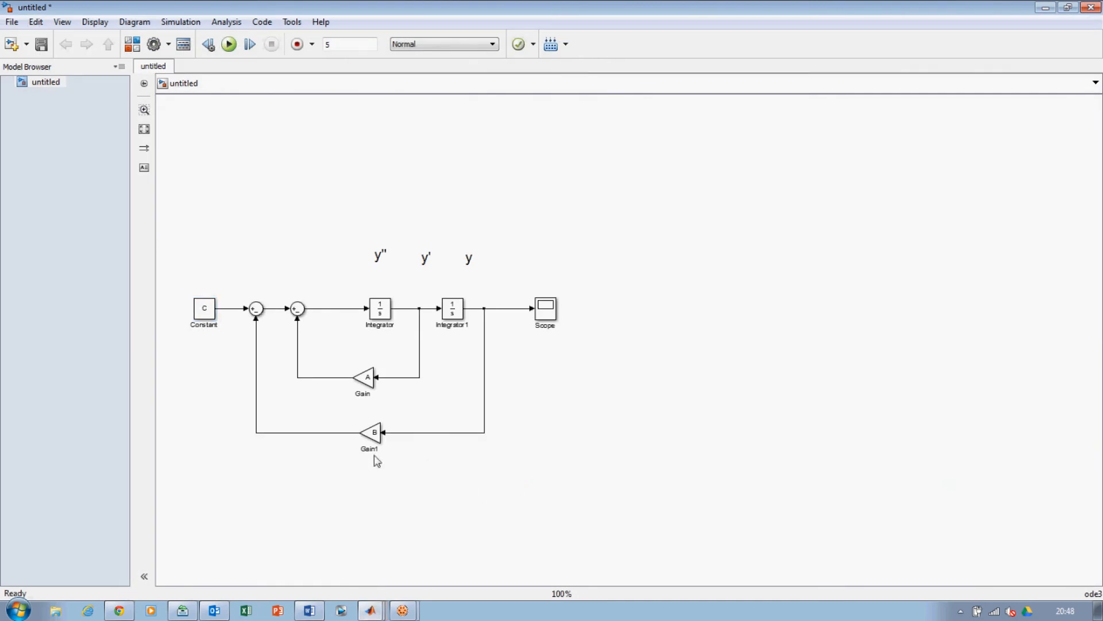
{"action": "left_click", "coordinate": [368, 384]}
{"action": "left_click", "coordinate": [374, 437]}
{"action": "left_click", "coordinate": [208, 311]}
{"action": "left_click", "coordinate": [500, 285]}
{"action": "left_click", "coordinate": [208, 309]}
{"action": "left_click", "coordinate": [388, 309]}
{"action": "left_click", "coordinate": [454, 309]}
{"action": "left_click", "coordinate": [385, 315]}
Set the initial condition of the Integrator1 block to the variable G.
{"action": "left_click", "coordinate": [450, 316]}
{"action": "double_click", "coordinate": [450, 316]}
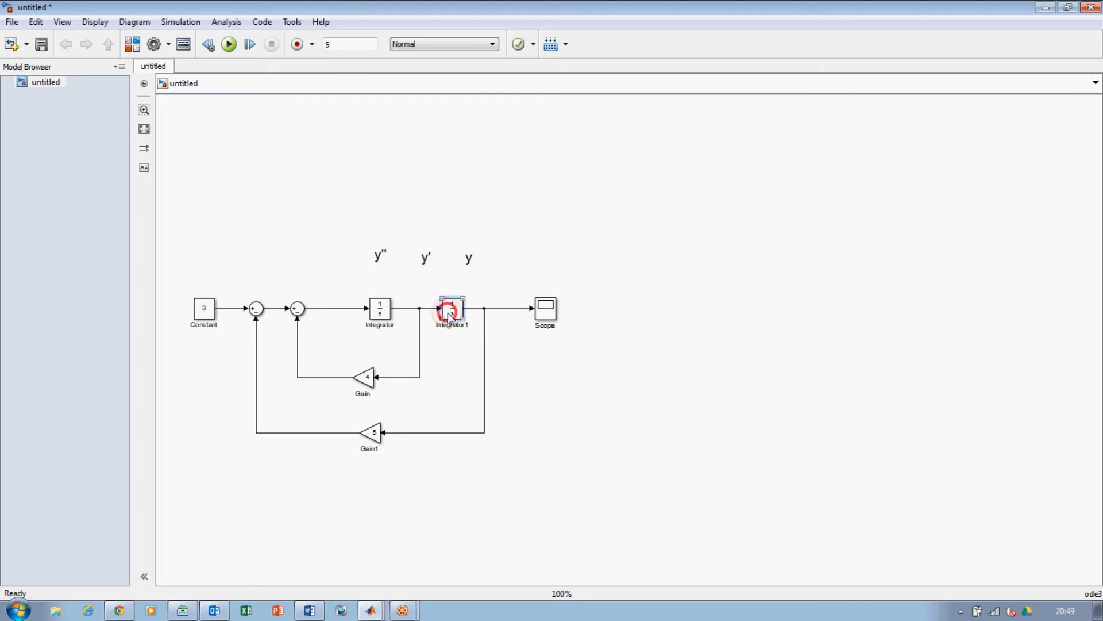
{"action": "double_click", "coordinate": [510, 247]}
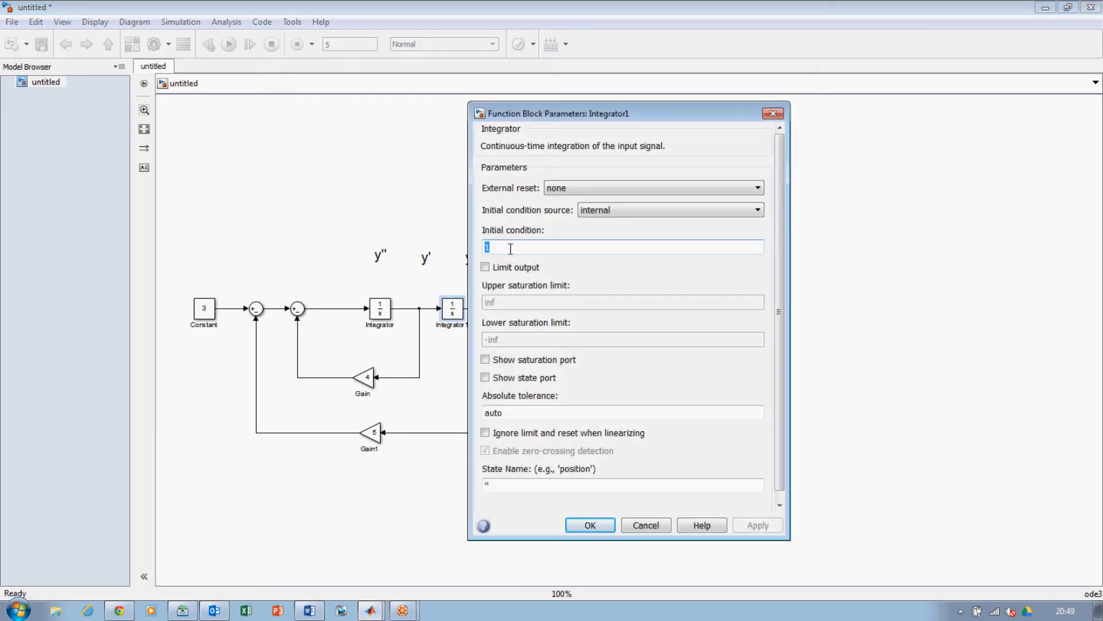
{"action": "type", "text": "0"}
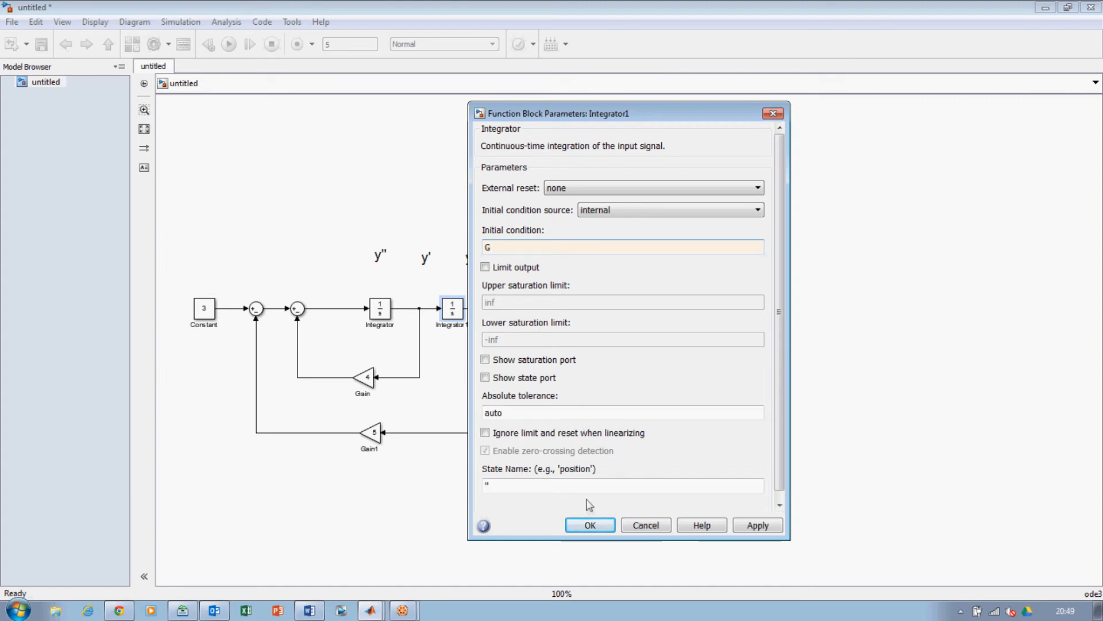
{"action": "left_click", "coordinate": [592, 525]}
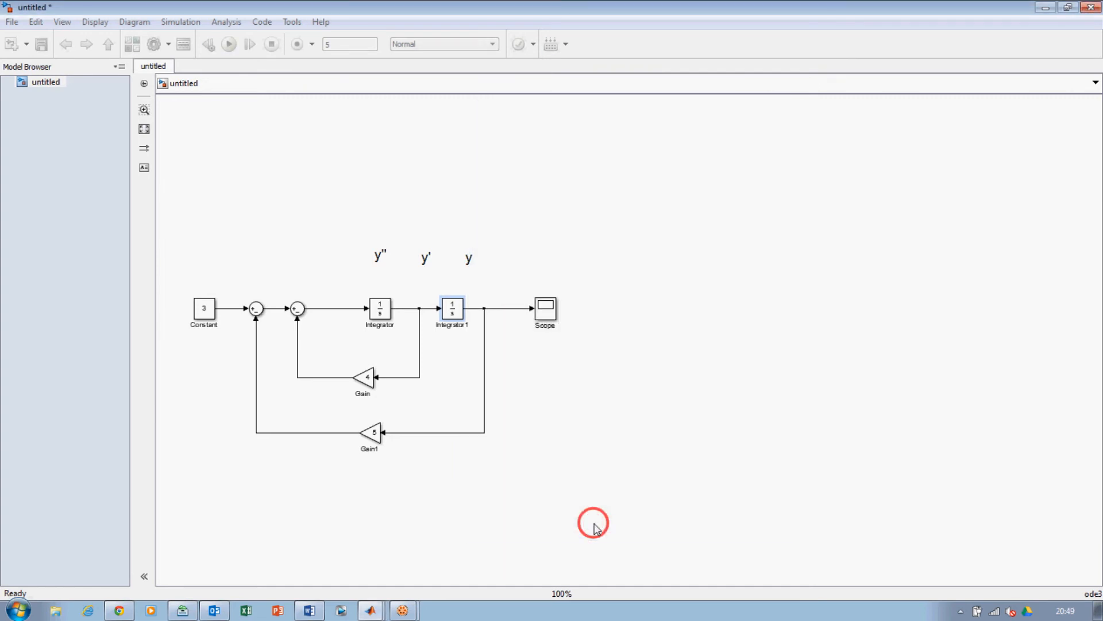
Switch to the MATLAB main window and redefine the workspace variable G as a vector with the command G=0:0.5:5.
{"action": "left_click", "coordinate": [466, 372]}
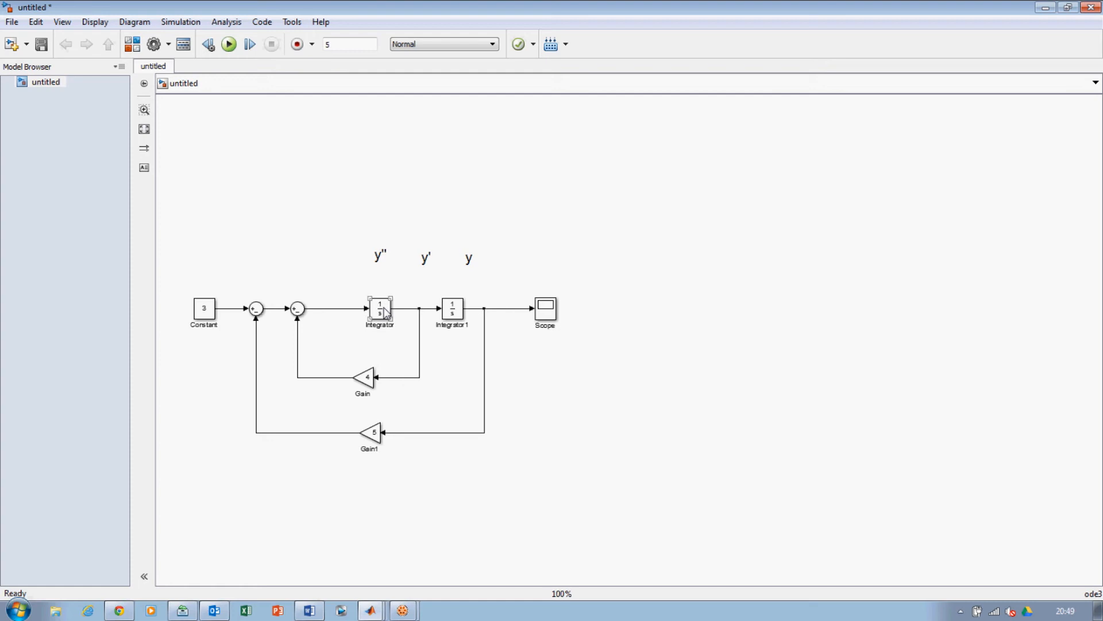
{"action": "left_click", "coordinate": [460, 318]}
{"action": "left_click", "coordinate": [371, 610]}
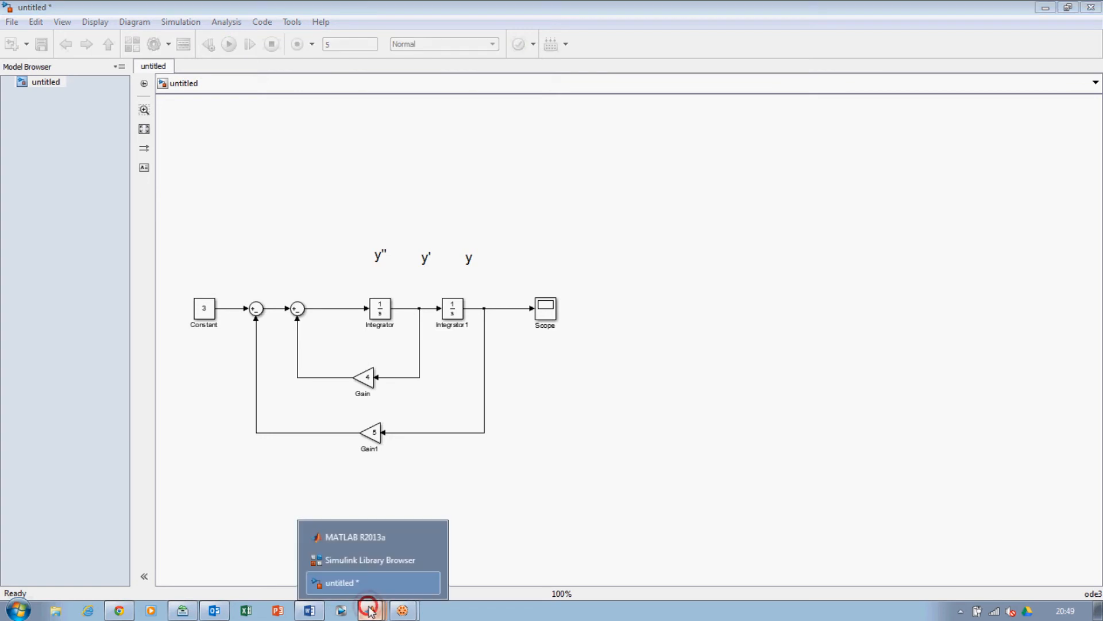
{"action": "left_click", "coordinate": [354, 536]}
{"action": "type", "text": "G=["}
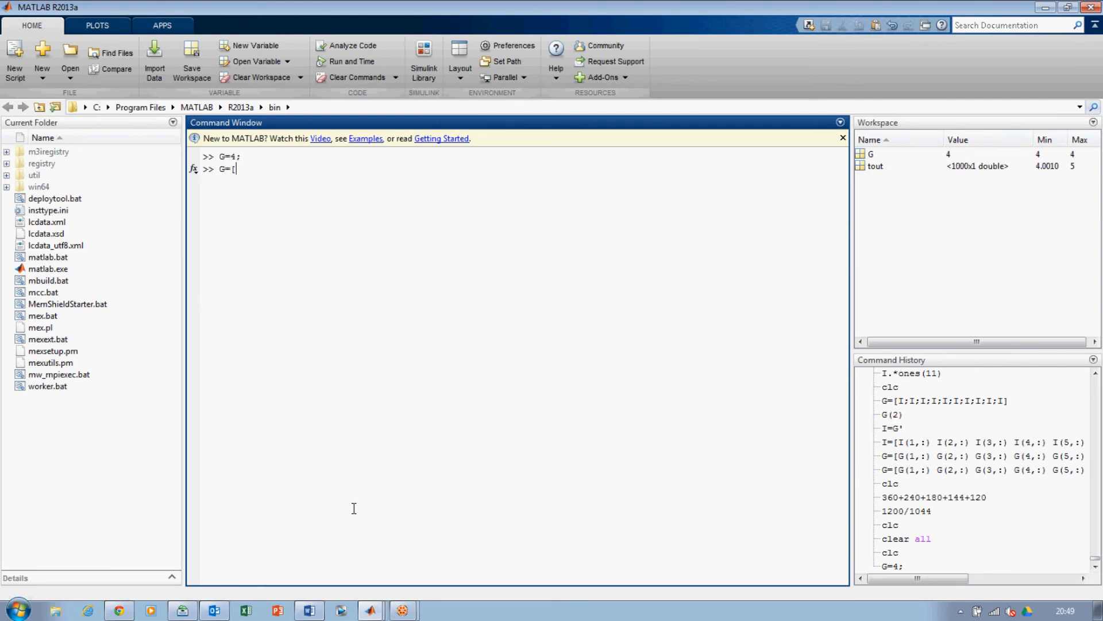
{"action": "key", "text": "BackSpace"}
{"action": "type", "text": "0:0.5;5"}
{"action": "key", "text": "BackSpace"}
{"action": "key", "text": "BackSpace"}
{"action": "type", "text": ":5"}
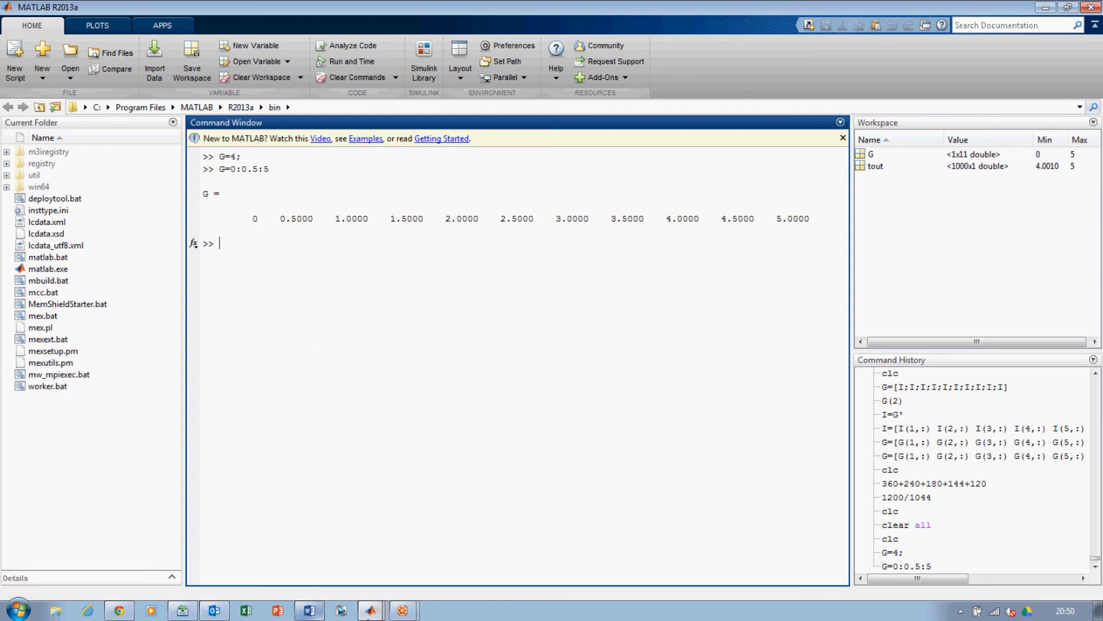
Return to the untitled model, run the simulation, and view the autoscaled response curves in the Scope before closing it.
{"action": "left_click", "coordinate": [373, 612]}
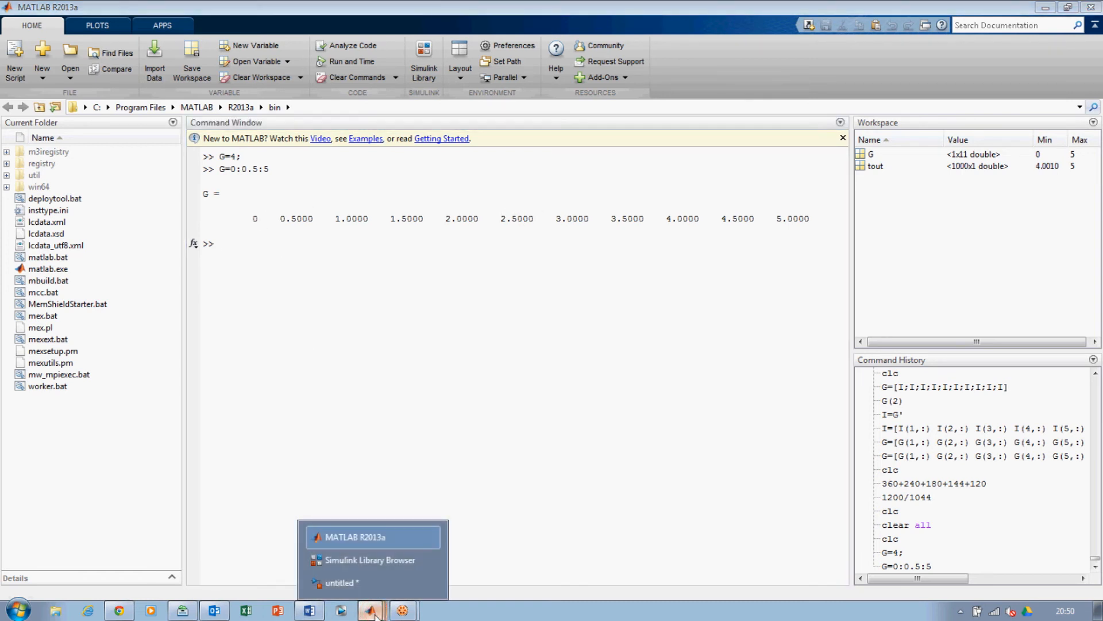
{"action": "left_click", "coordinate": [358, 581]}
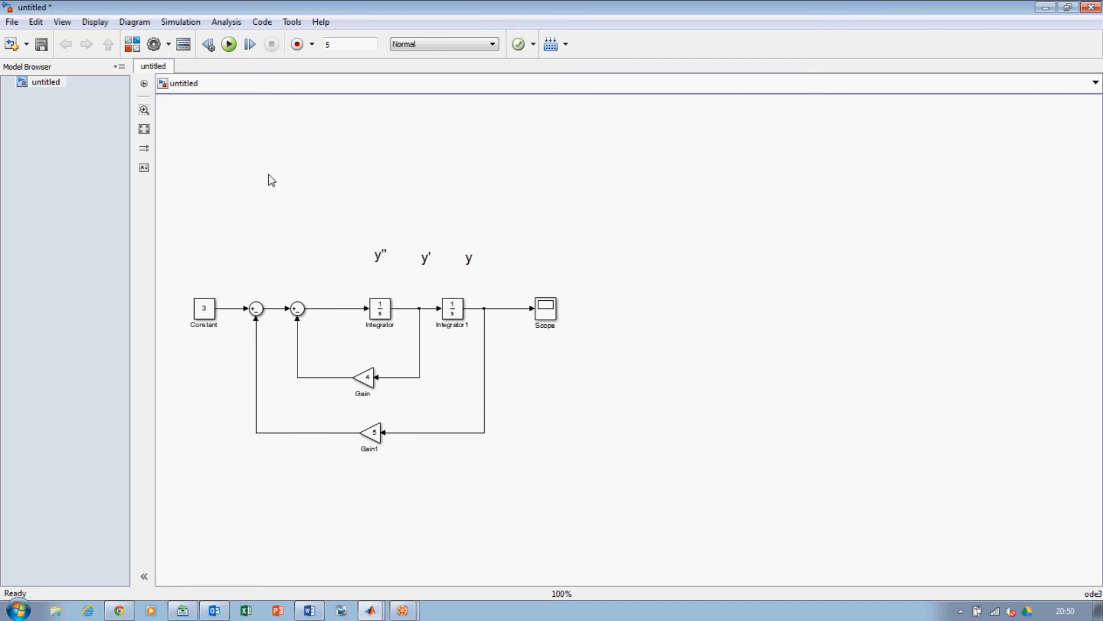
{"action": "left_click", "coordinate": [230, 45]}
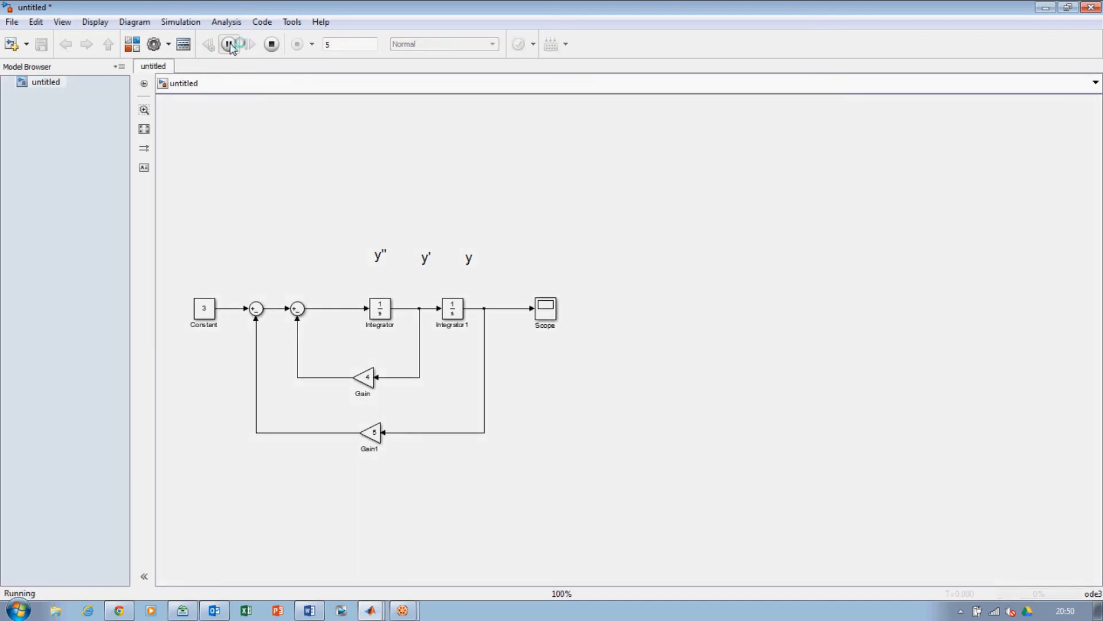
{"action": "left_click", "coordinate": [550, 314]}
{"action": "double_click", "coordinate": [547, 310]}
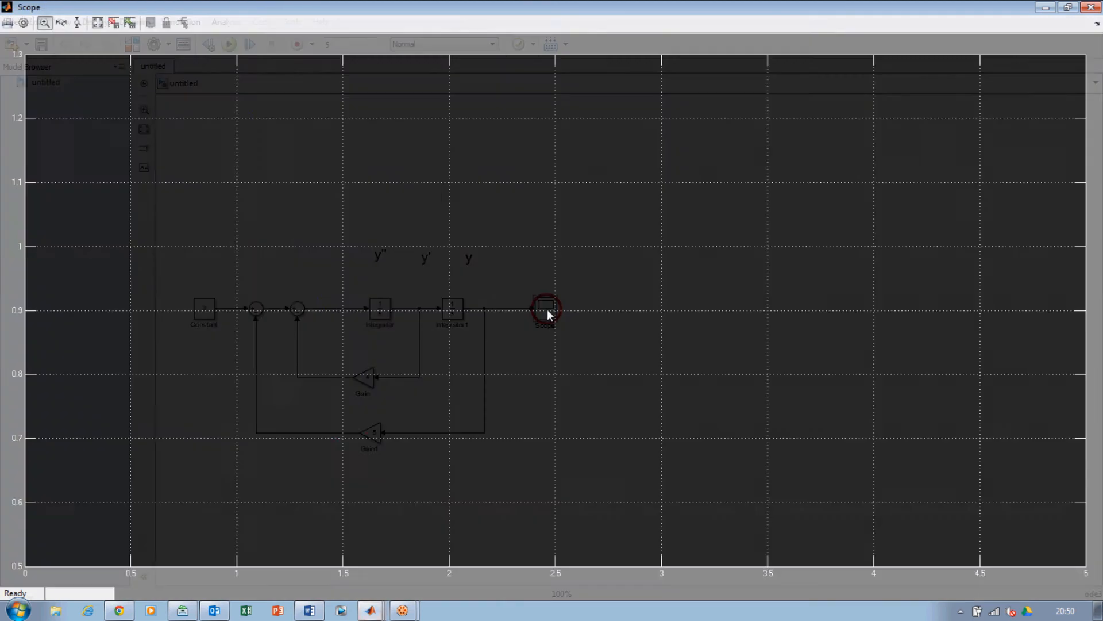
{"action": "left_click", "coordinate": [99, 23]}
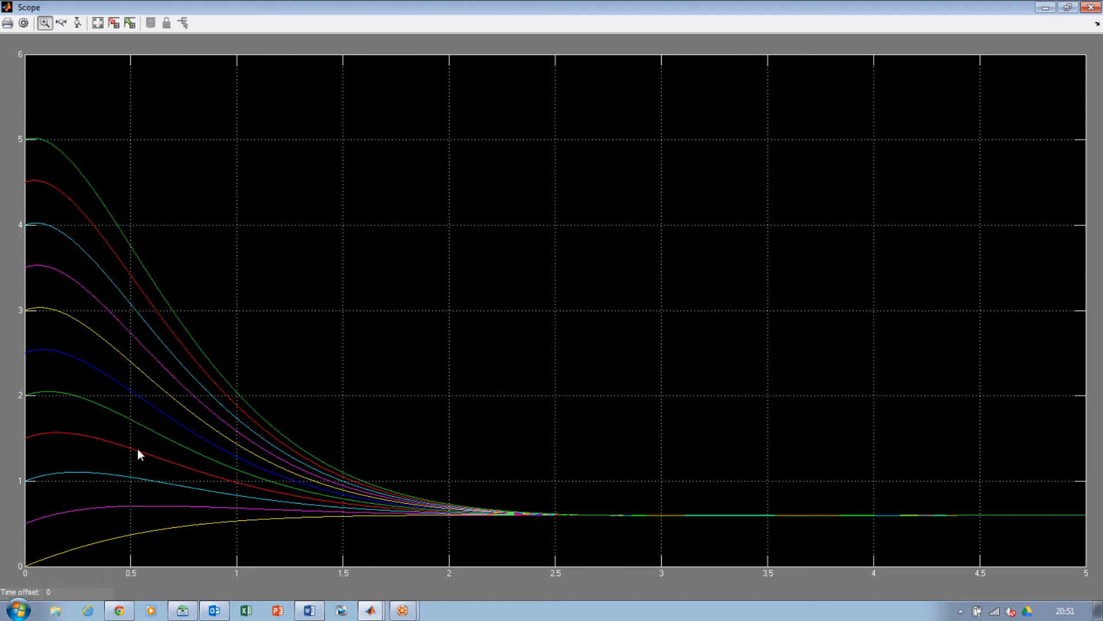
{"action": "left_click", "coordinate": [1087, 8]}
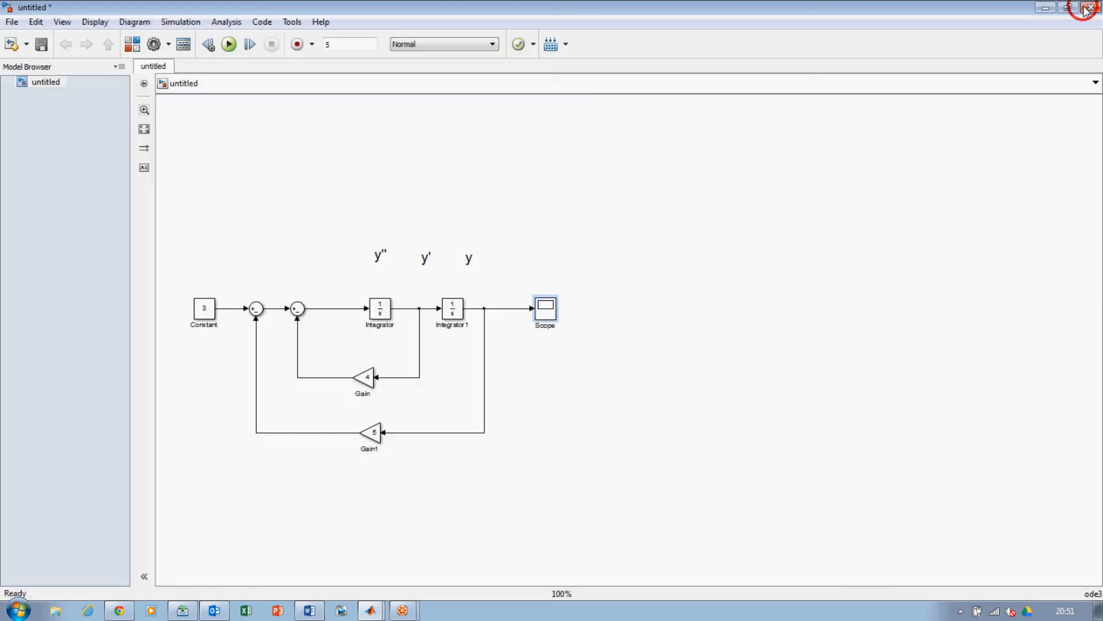
Set the initial condition of the first Integrator block, between y'' and y', to the variable G.
{"action": "double_click", "coordinate": [385, 312]}
{"action": "left_click", "coordinate": [438, 247]}
{"action": "left_click", "coordinate": [423, 247]}
{"action": "left_click_drag", "start_coordinate": [424, 247], "coordinate": [409, 248]}
{"action": "type", "text": "0"}
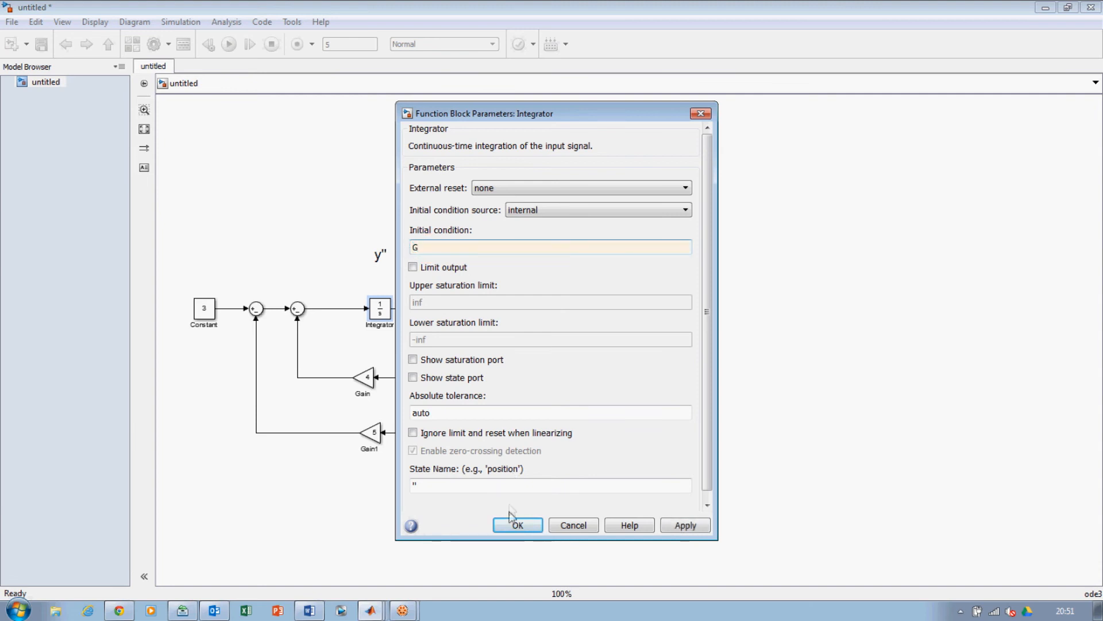
{"action": "left_click", "coordinate": [513, 524]}
Set the initial condition of the Integrator1 block to 0.
{"action": "left_click", "coordinate": [457, 312]}
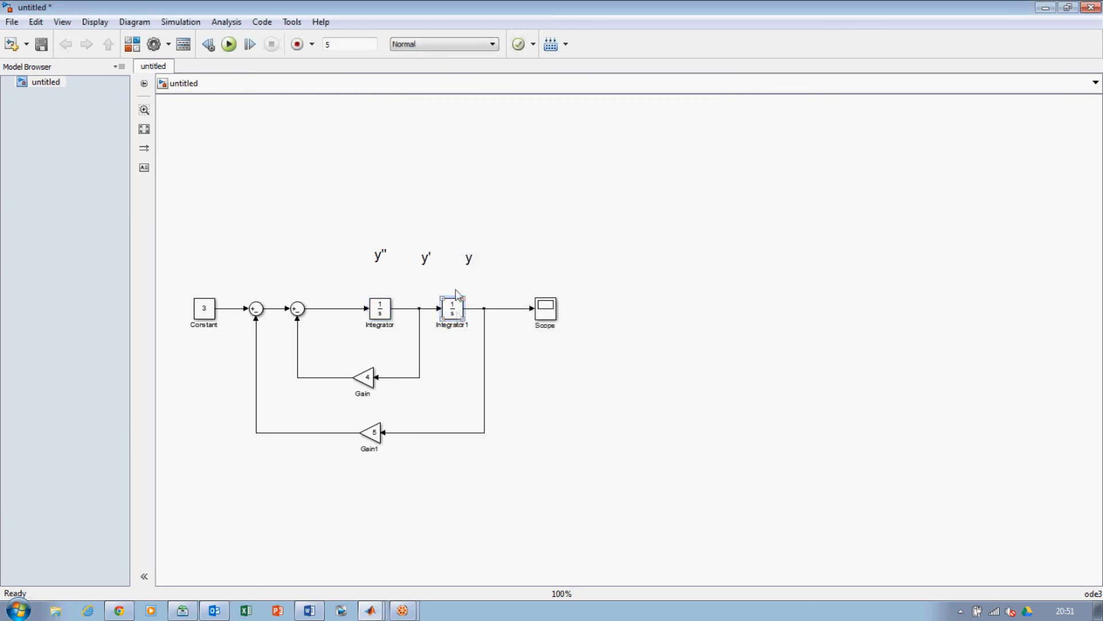
{"action": "double_click", "coordinate": [452, 305]}
{"action": "double_click", "coordinate": [493, 248]}
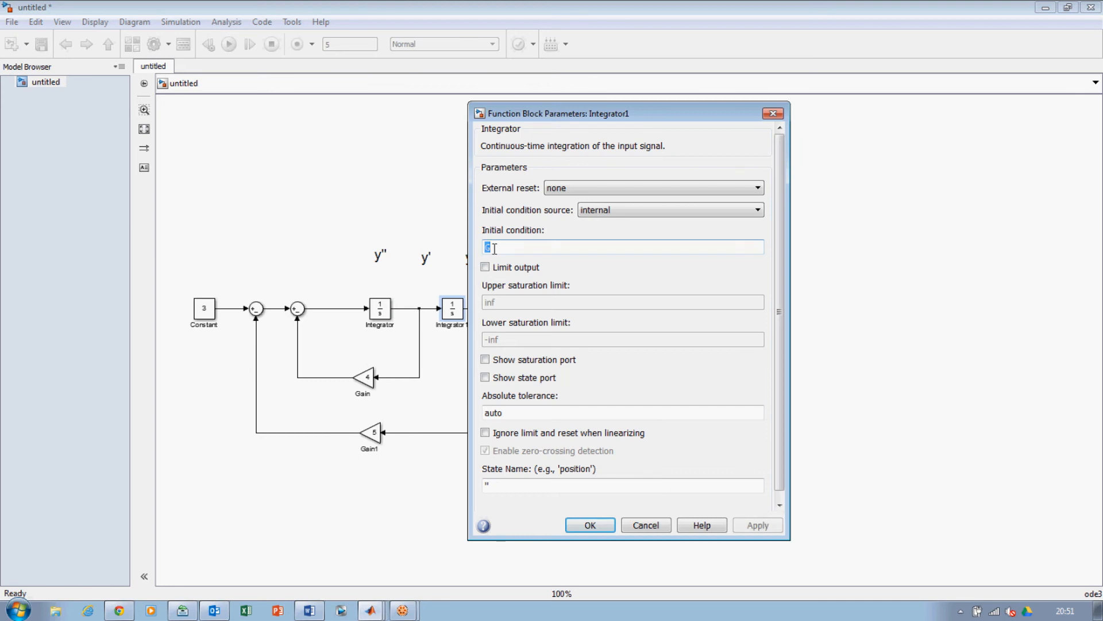
{"action": "type", "text": "0"}
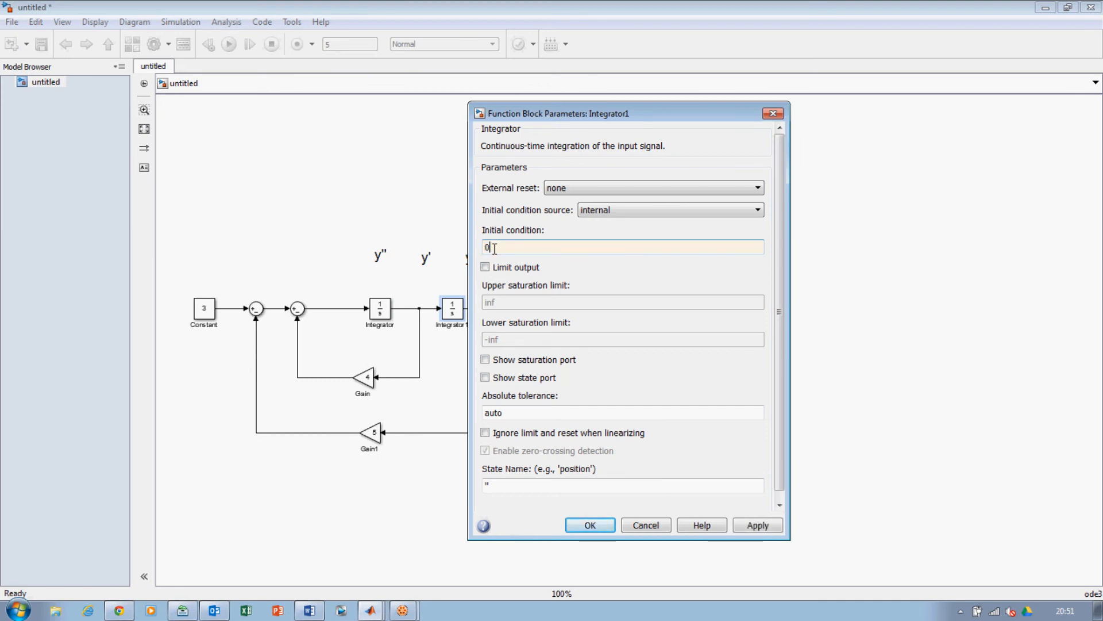
{"action": "left_click", "coordinate": [585, 531]}
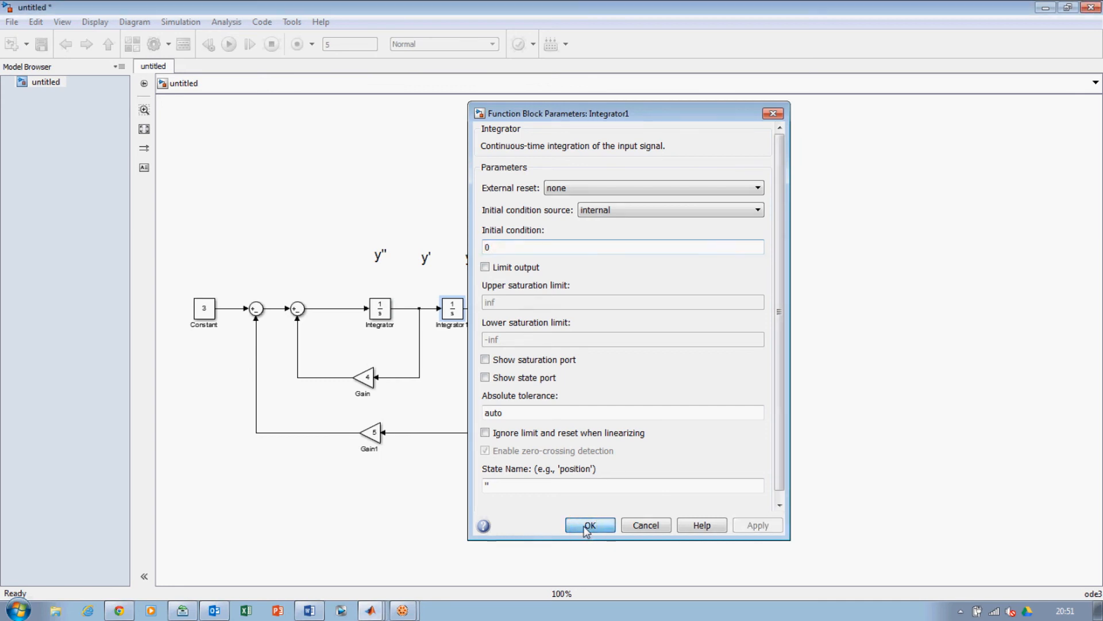
Run the simulation with the changed initial conditions and view the response curves in the Scope, closing it when done.
{"action": "left_click", "coordinate": [229, 44]}
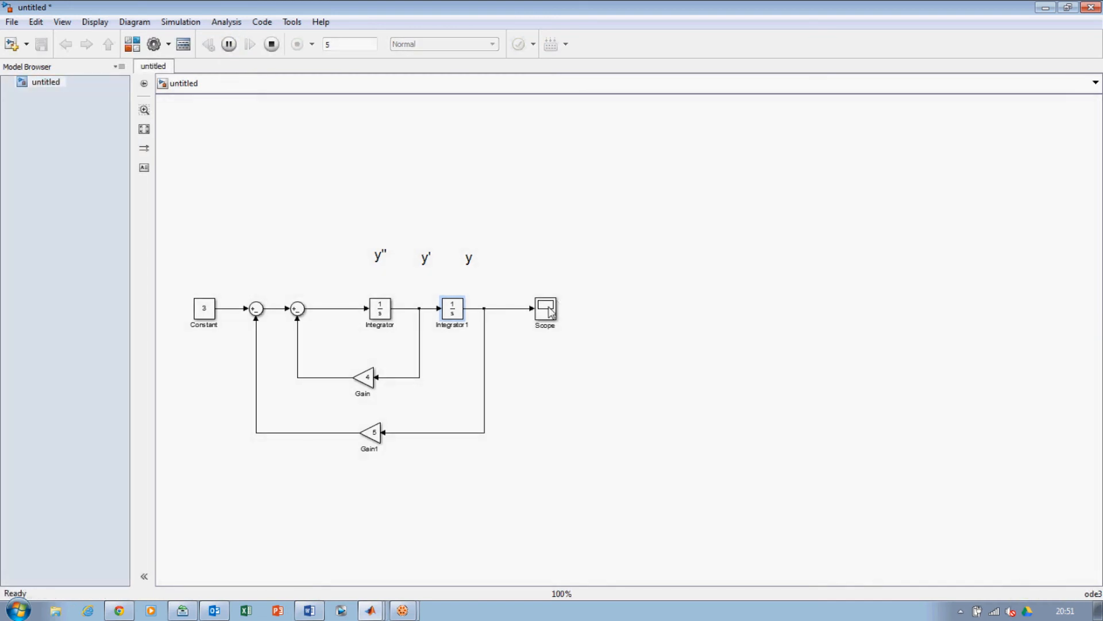
{"action": "double_click", "coordinate": [549, 309]}
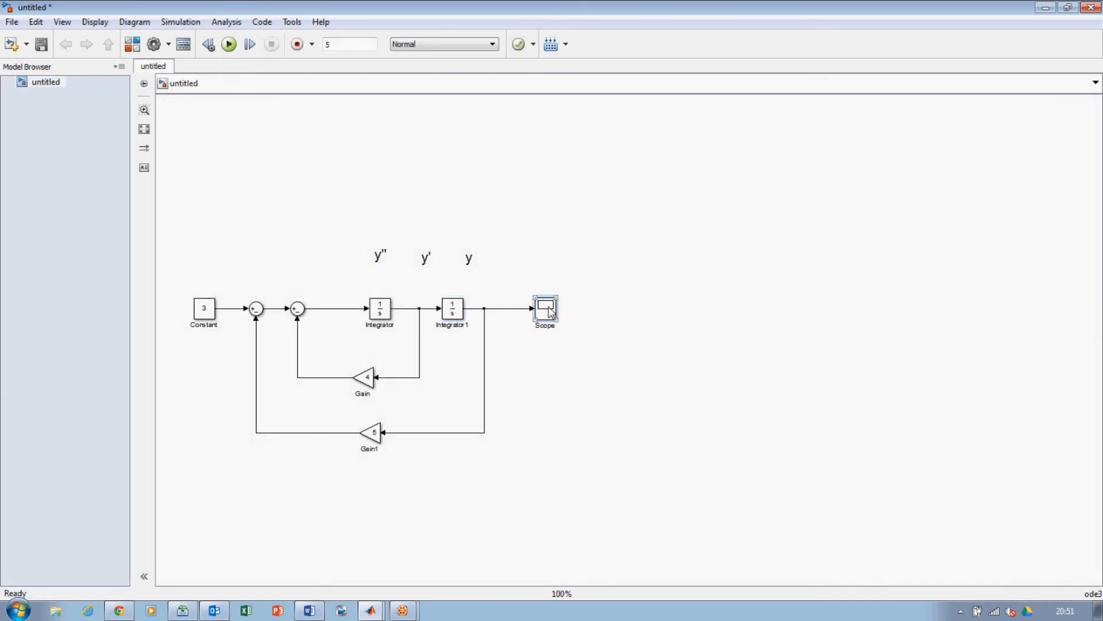
{"action": "double_click", "coordinate": [549, 310]}
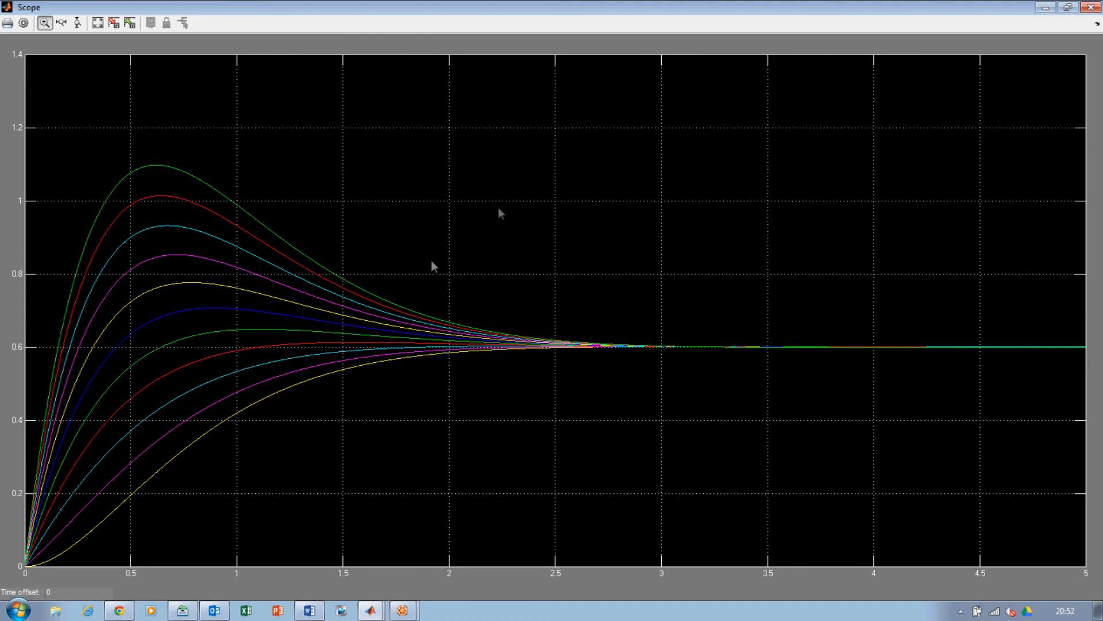
{"action": "left_click", "coordinate": [1091, 8]}
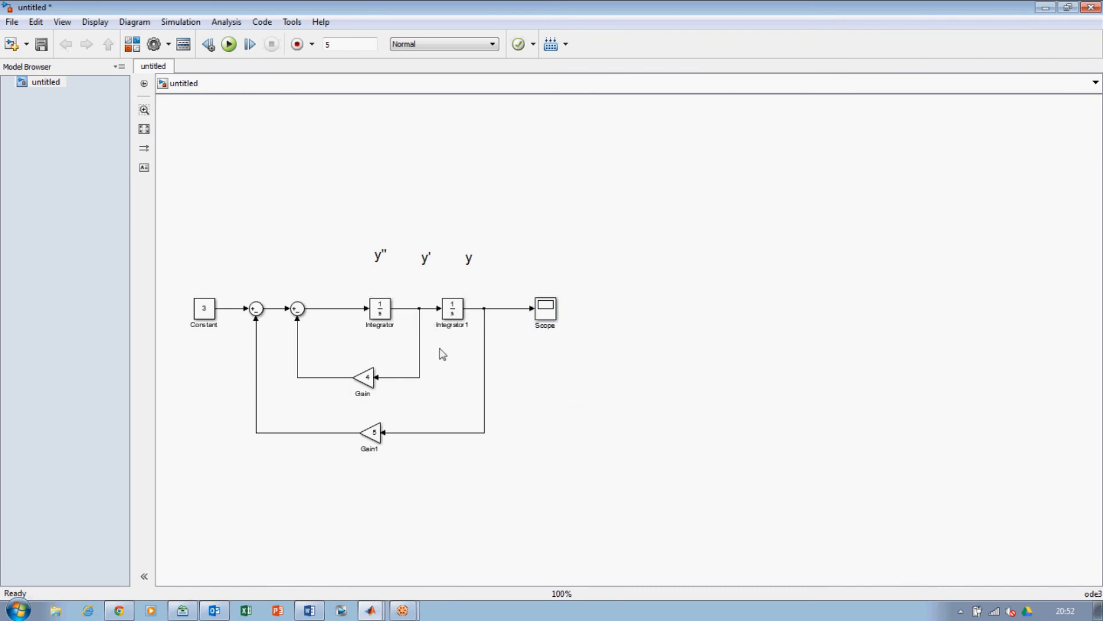
{"action": "left_click", "coordinate": [462, 316]}
{"action": "left_click", "coordinate": [384, 315]}
{"action": "left_click", "coordinate": [400, 313]}
{"action": "left_click", "coordinate": [546, 312]}
{"action": "left_click", "coordinate": [535, 362]}
Clear the Command Window in the MATLAB main window with clc, and return to the untitled Simulink model.
{"action": "mouse_move", "coordinate": [379, 613]}
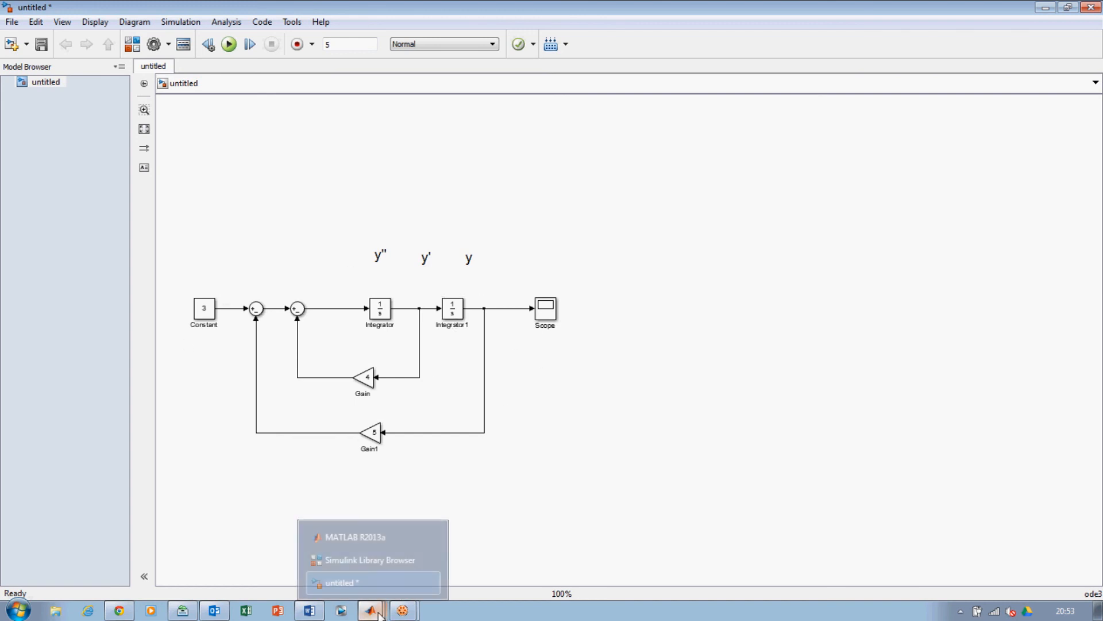
{"action": "left_click", "coordinate": [369, 537]}
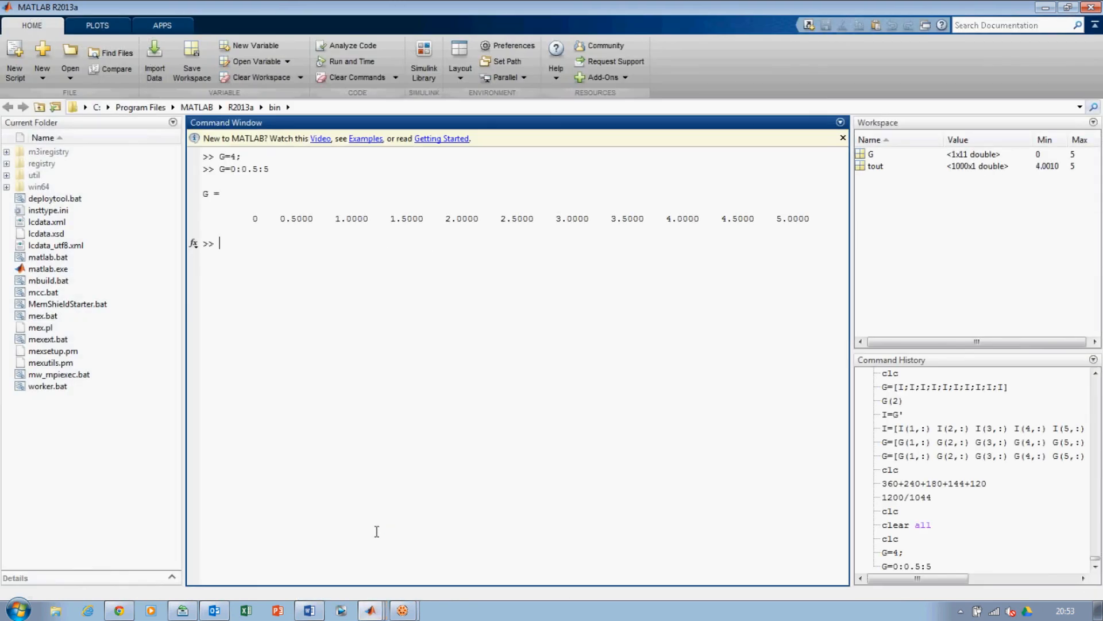
{"action": "type", "text": "clc"}
{"action": "key", "text": "Return"}
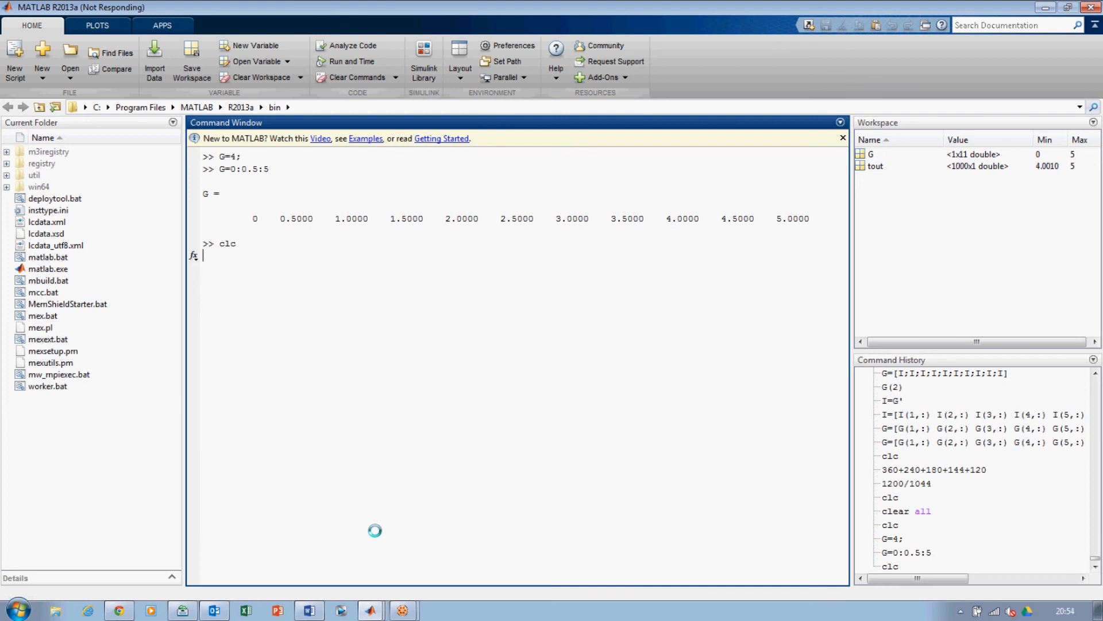
{"action": "key", "text": "alt+Tab"}
{"action": "key", "text": "alt+Tab"}
{"action": "key", "text": "alt+Tab"}
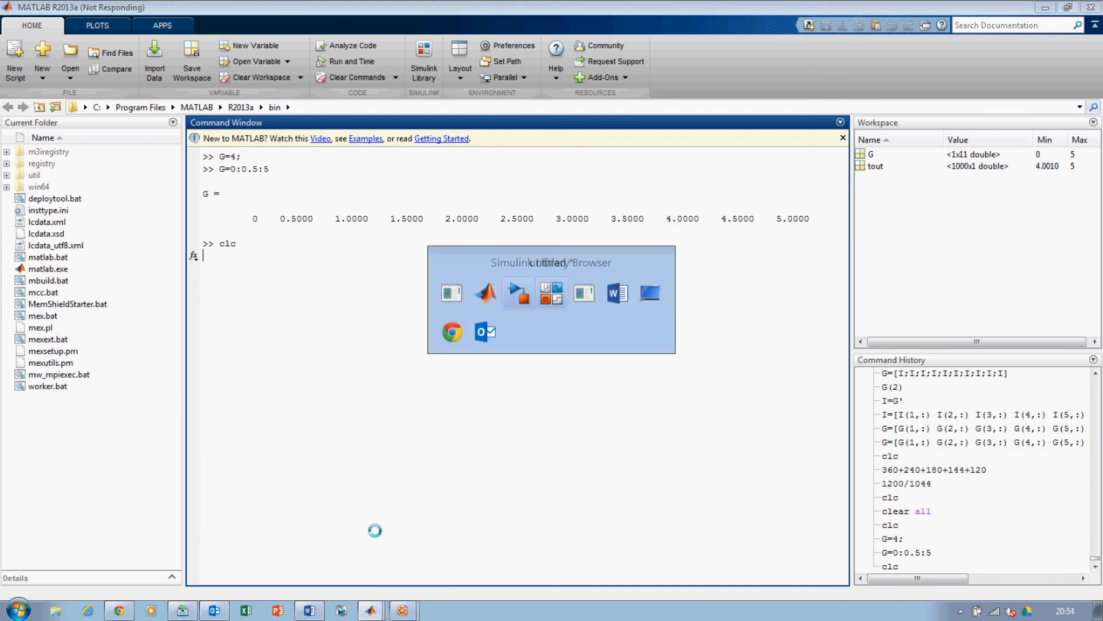
{"action": "key", "text": "alt+shift+Tab"}
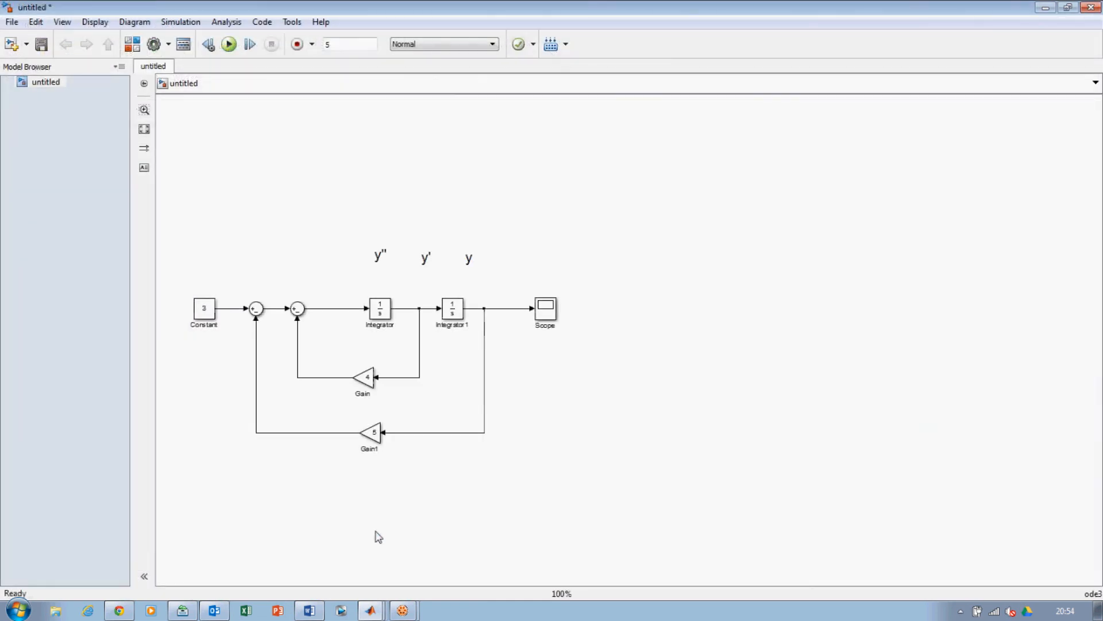
{"action": "left_click", "coordinate": [208, 321]}
{"action": "left_click", "coordinate": [374, 437]}
{"action": "left_click", "coordinate": [372, 382]}
{"action": "left_click", "coordinate": [549, 317]}
{"action": "left_click", "coordinate": [585, 320]}
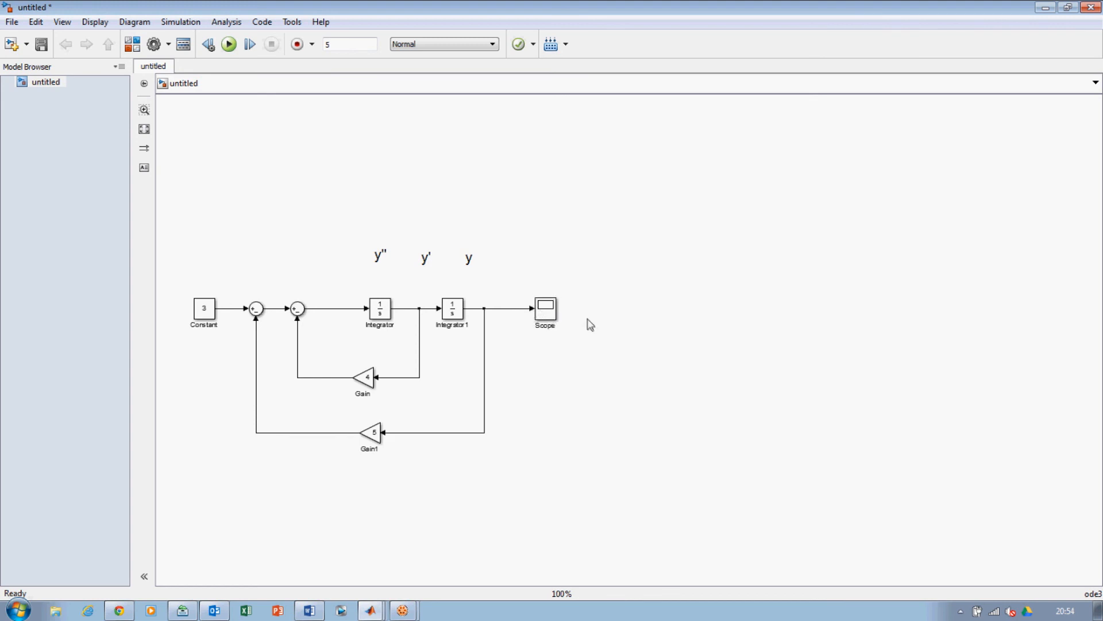